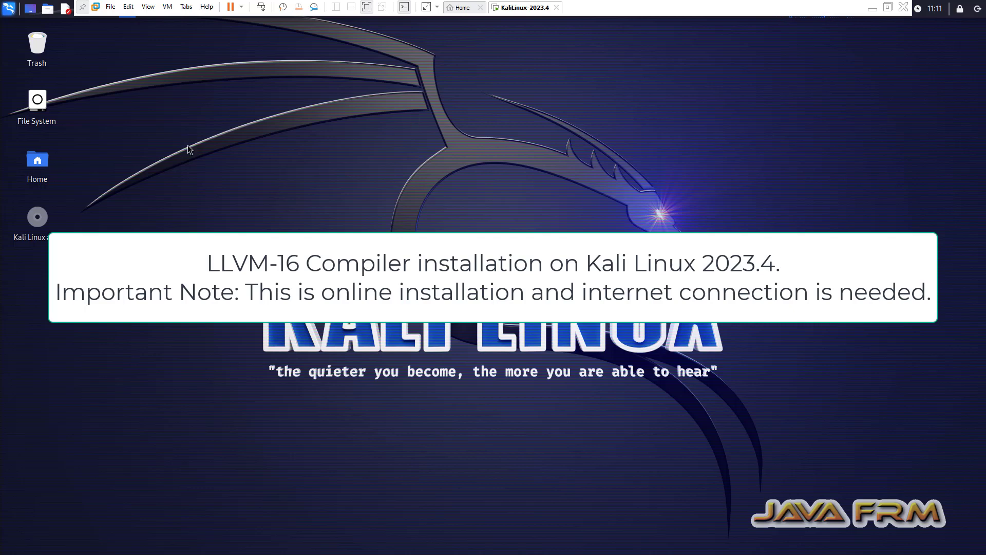
Open the Kali applications menu in the top-left corner.
left_click(10, 10)
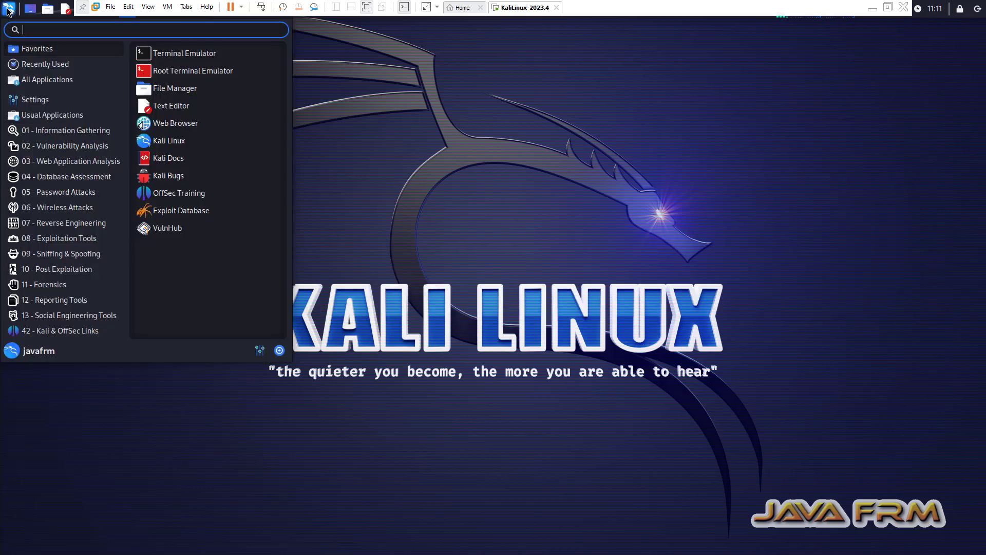
Launch Terminal Emulator, enlarge its text, and become root with sudo su.
left_click(186, 54)
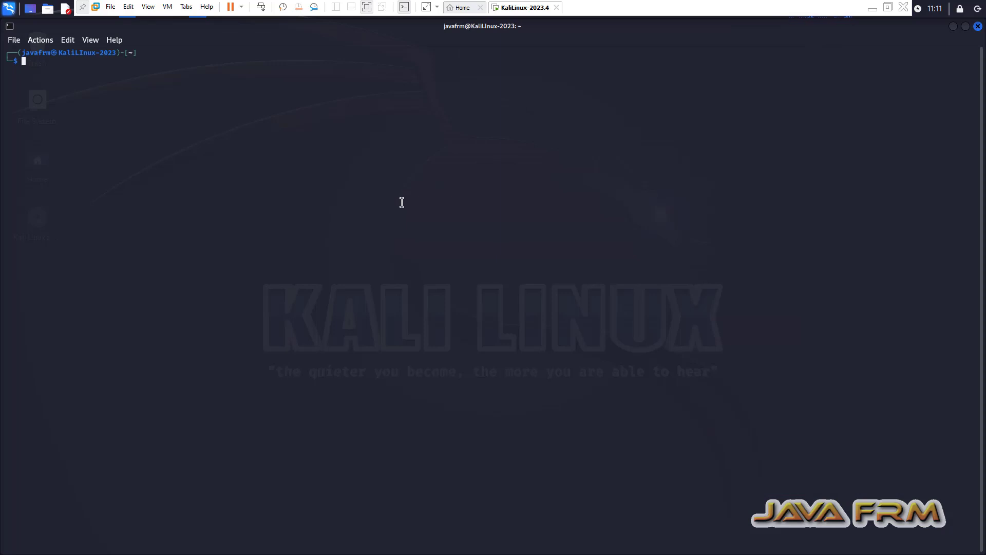
key("ctrl+plus")
key("ctrl+plus")
key("ctrl+plus")
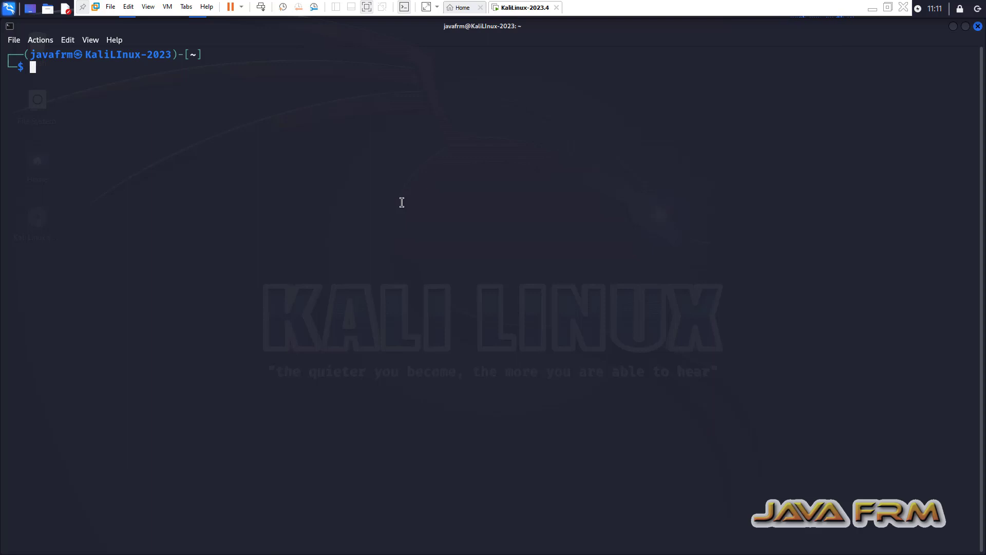
type("sudo su")
key("Return")
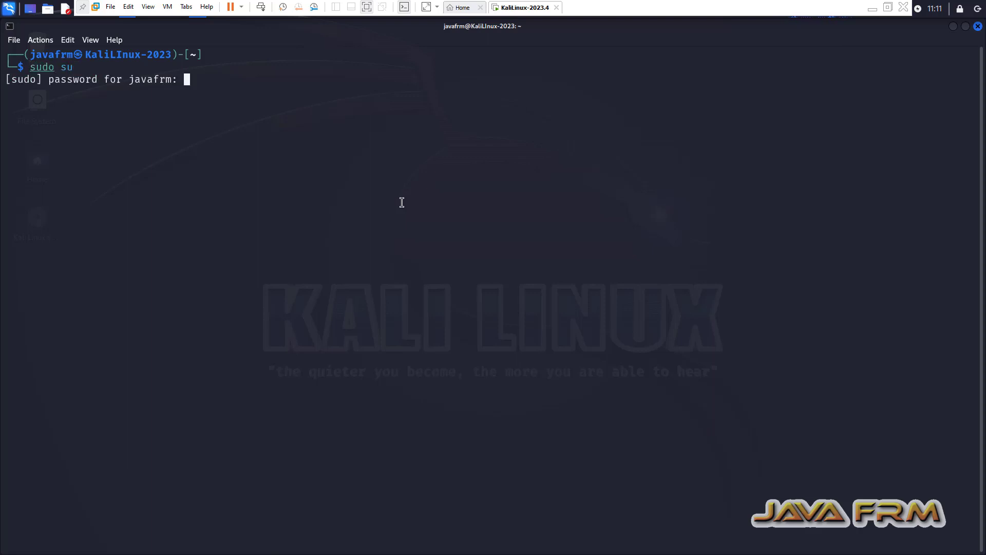
key("Return")
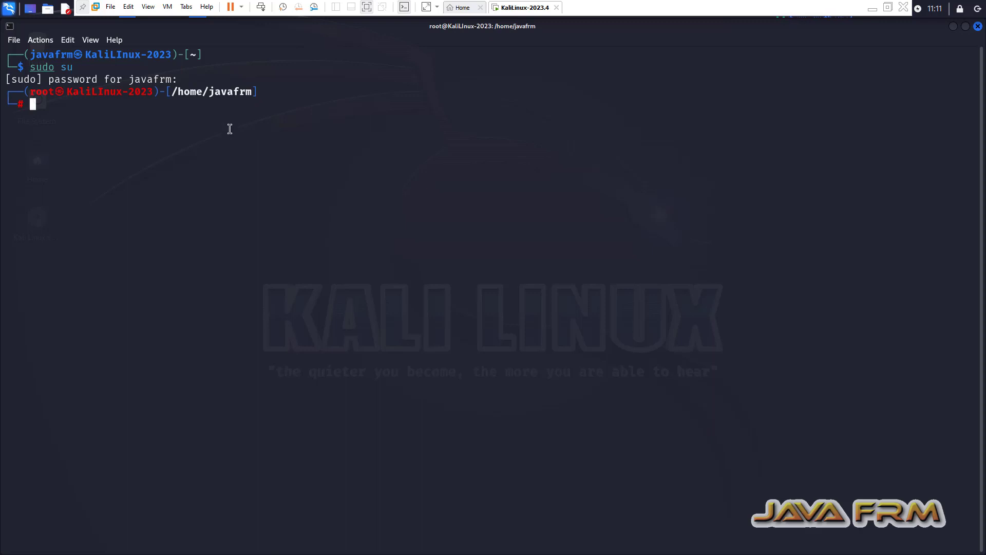
Paste and run the apt install for clang, clang-format, clang-tidy, clang-tools and clangd.
right_click(158, 158)
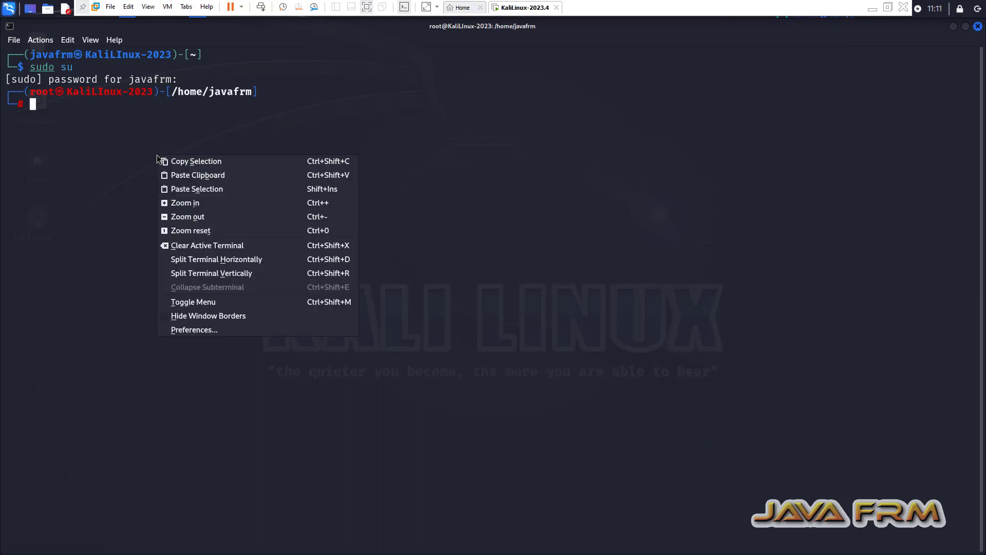
left_click(214, 192)
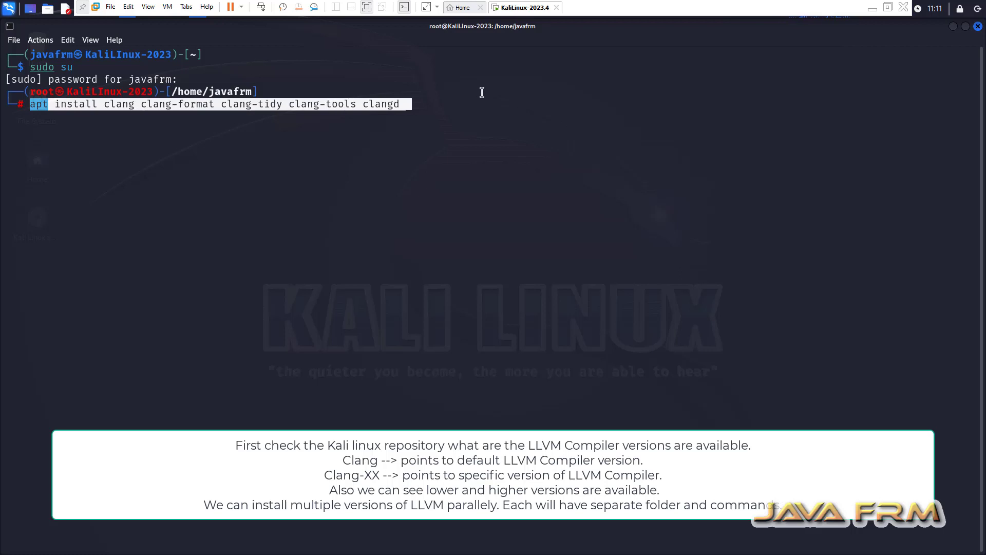
key("Return")
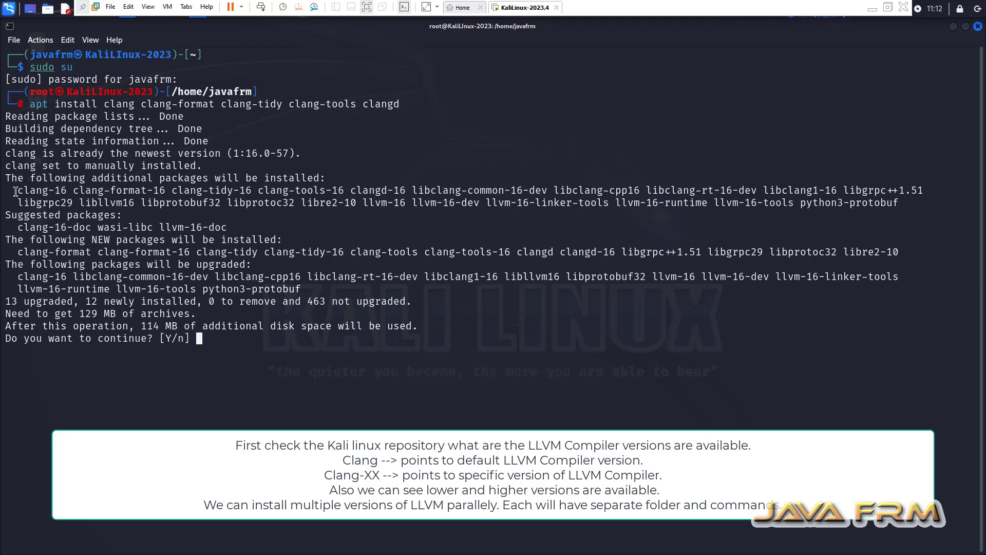
Highlight clang-16, the additional packages and the upgrade list for review.
left_click_drag(17, 190, 222, 215)
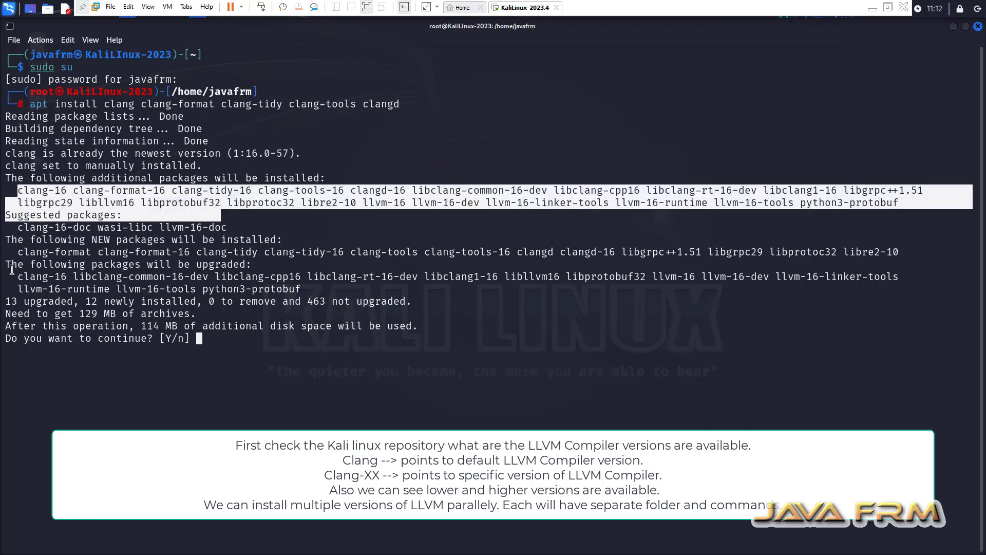
left_click_drag(12, 272, 328, 301)
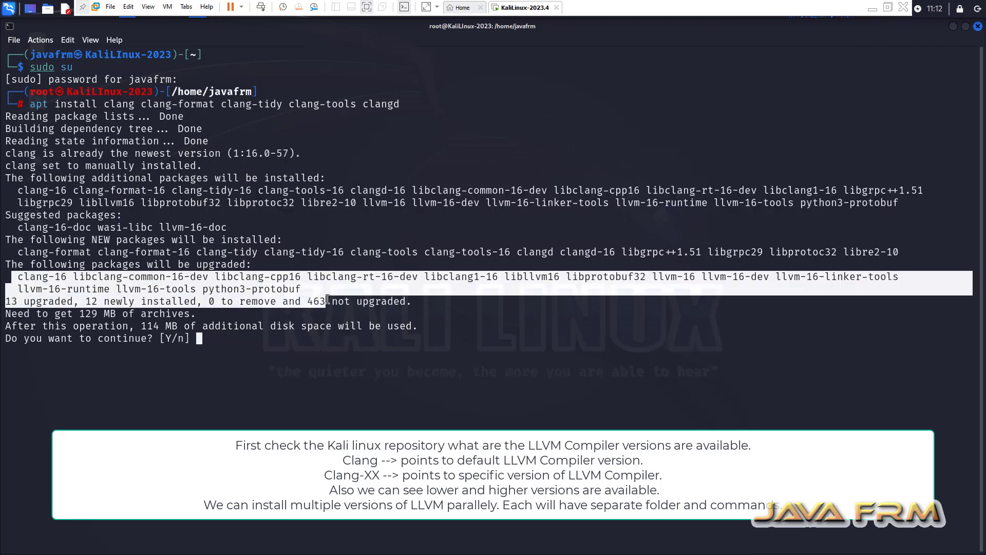
left_click_drag(12, 190, 166, 216)
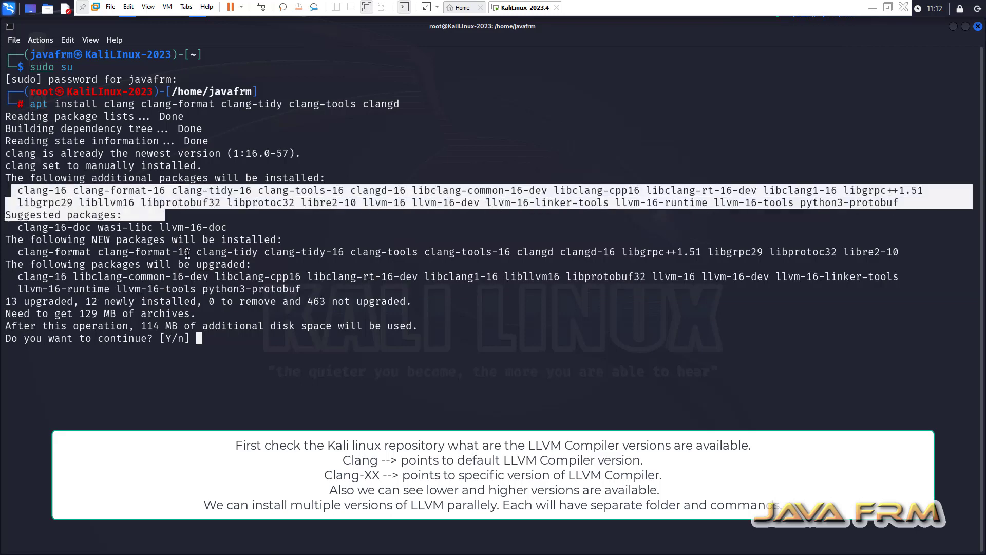
left_click(248, 225)
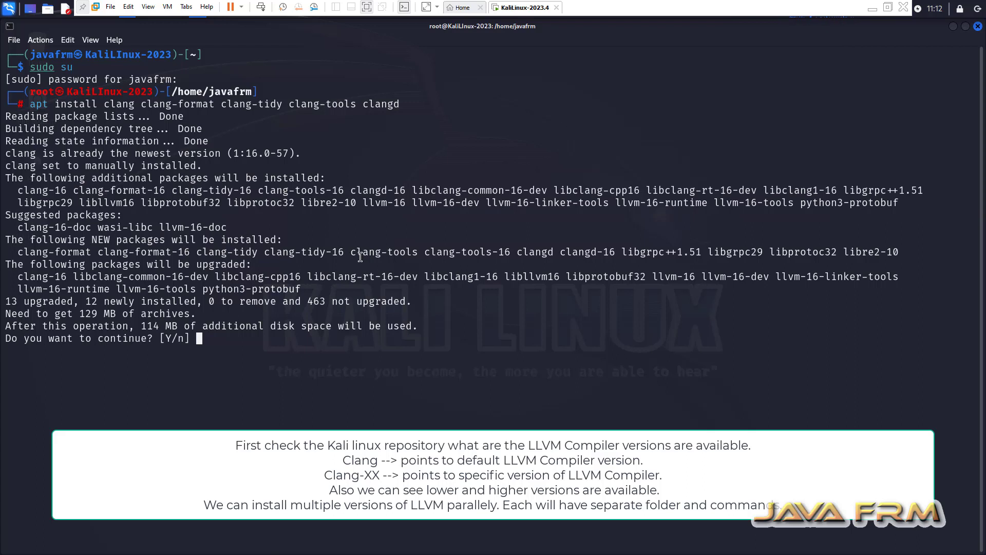
type("y")
Confirm the apt prompt so the Clang 16 packages download and install.
key("Return")
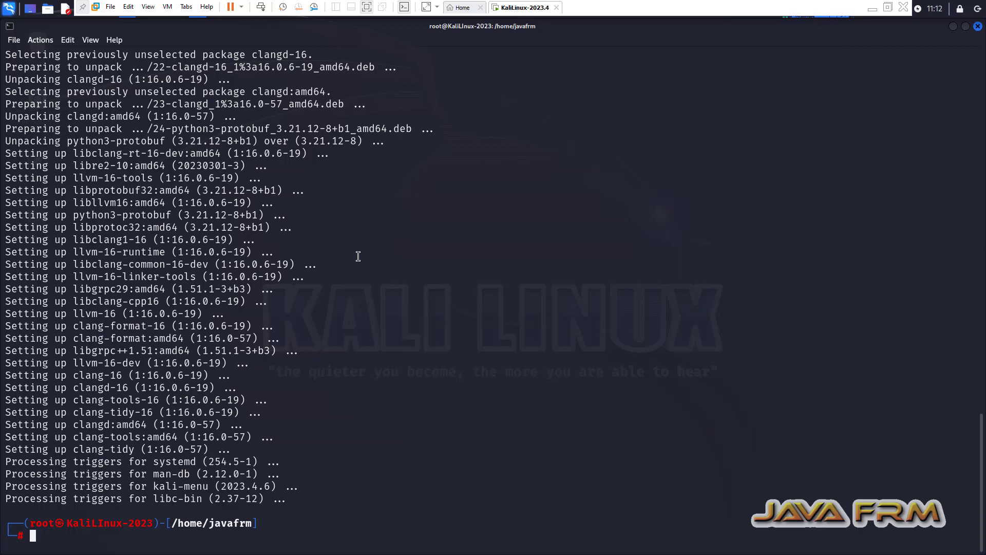
type("cle")
type("ar")
Clear the screen, tab-complete clang, and highlight the clang-16 entry.
key("Return")
type("c")
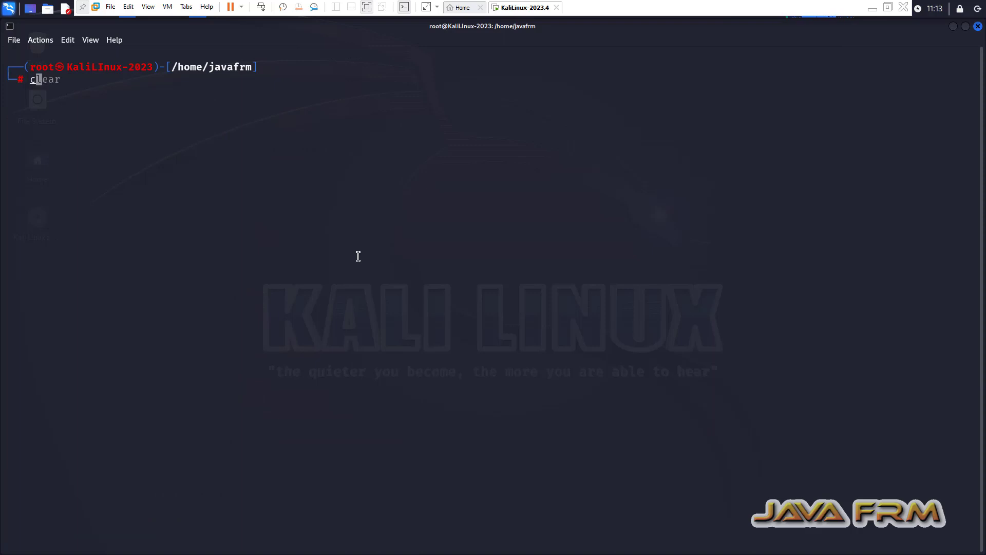
type("lang")
key("Tab")
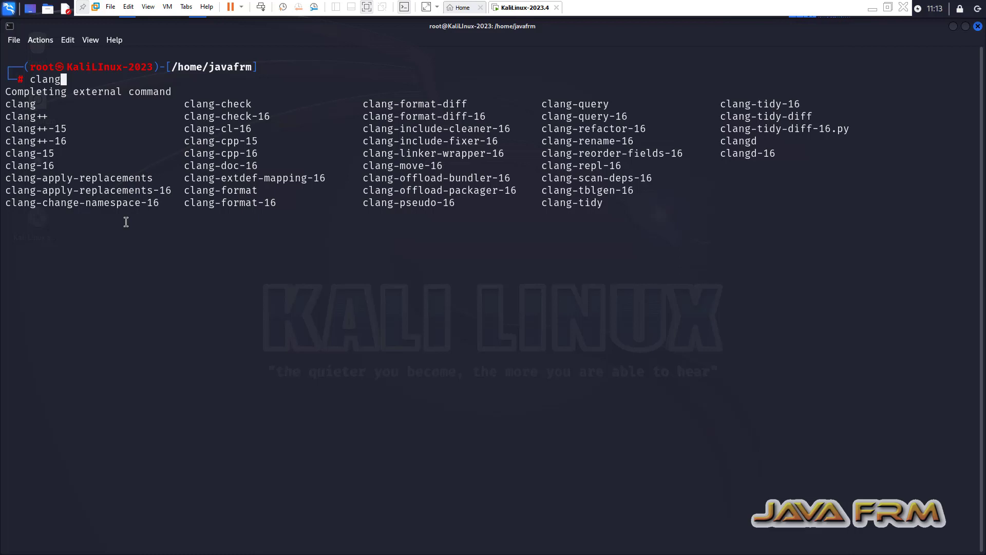
mouse_move(7, 164)
left_mouse_down()
mouse_move(66, 173)
mouse_move(72, 164)
left_mouse_up()
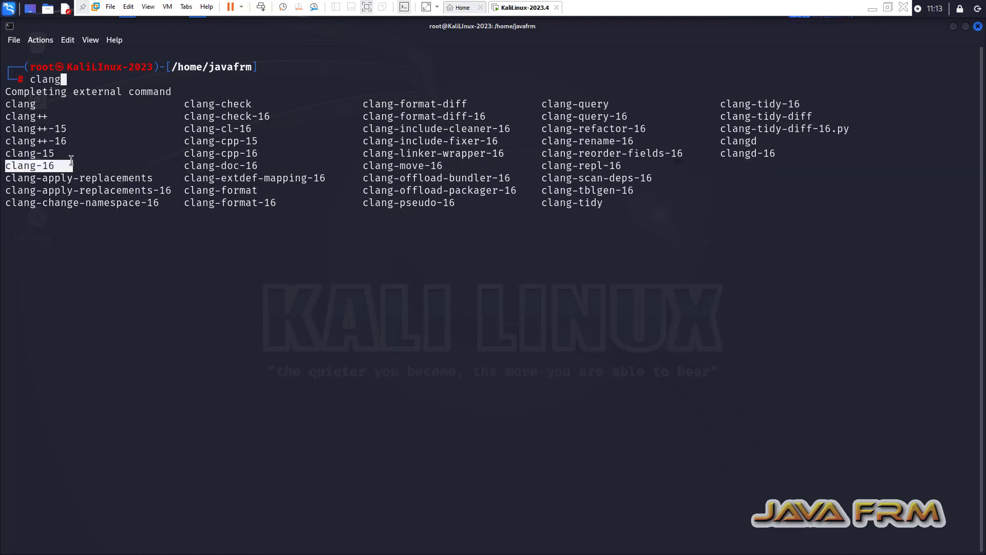
left_click(335, 246)
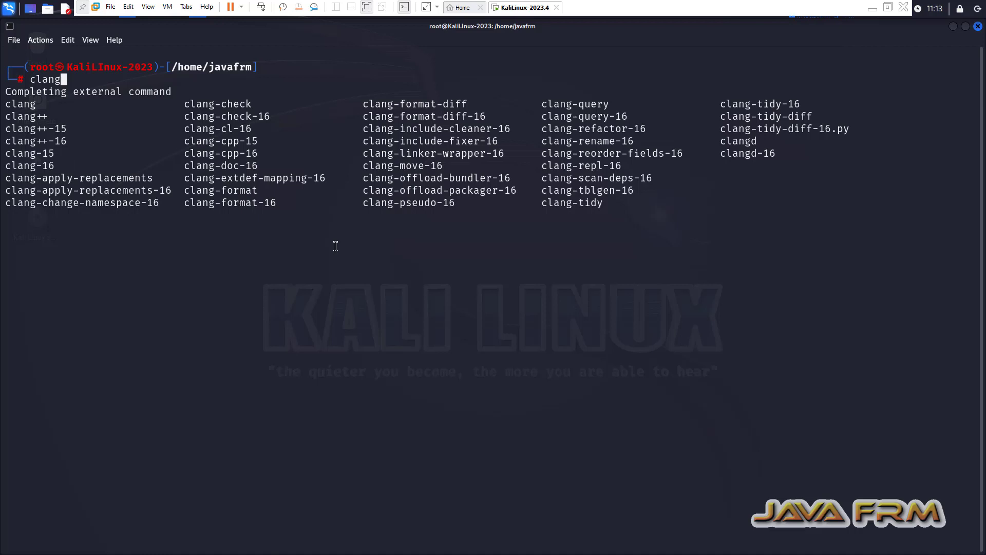
type("-")
type("- v")
Run clang --version and highlight the reported Debian clang 16.0.6 details.
key("BackSpace")
key("BackSpace")
type("ver")
type("sion")
key("Return")
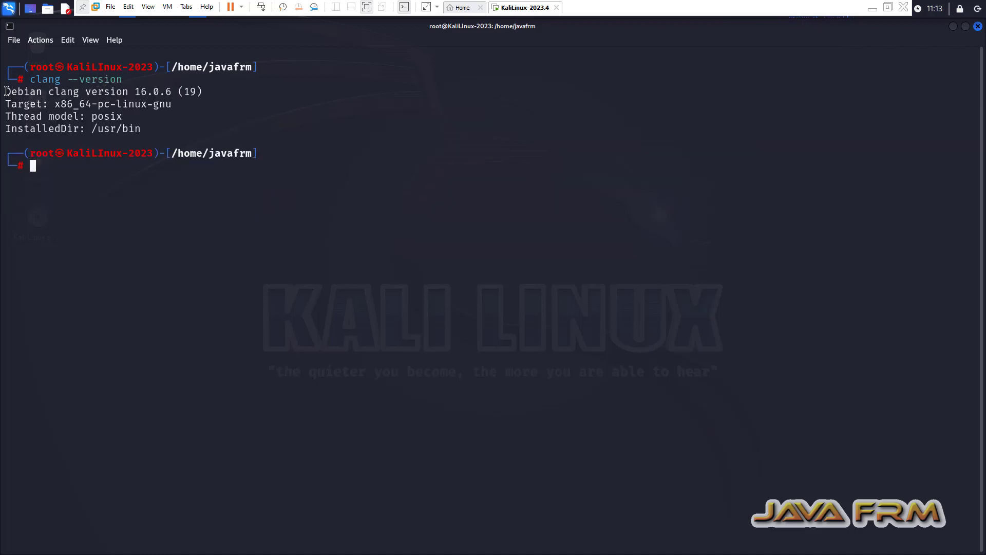
left_click_drag(5, 91, 179, 130)
left_click(299, 117)
type("clang")
type("++ -")
type("-version")
Run version checks for clang++, clang-16 and clang++-16.
key("Return")
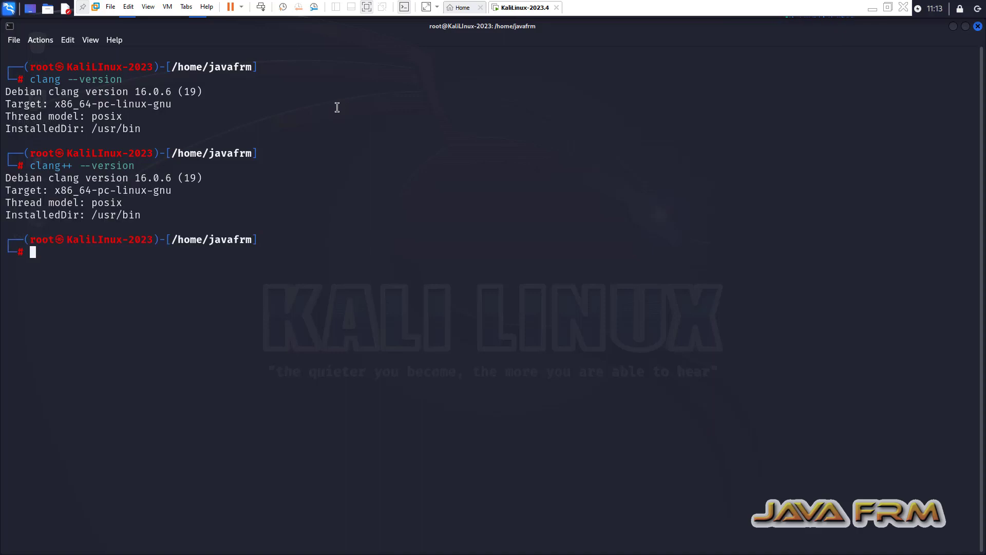
type("clang-1")
type("6 --")
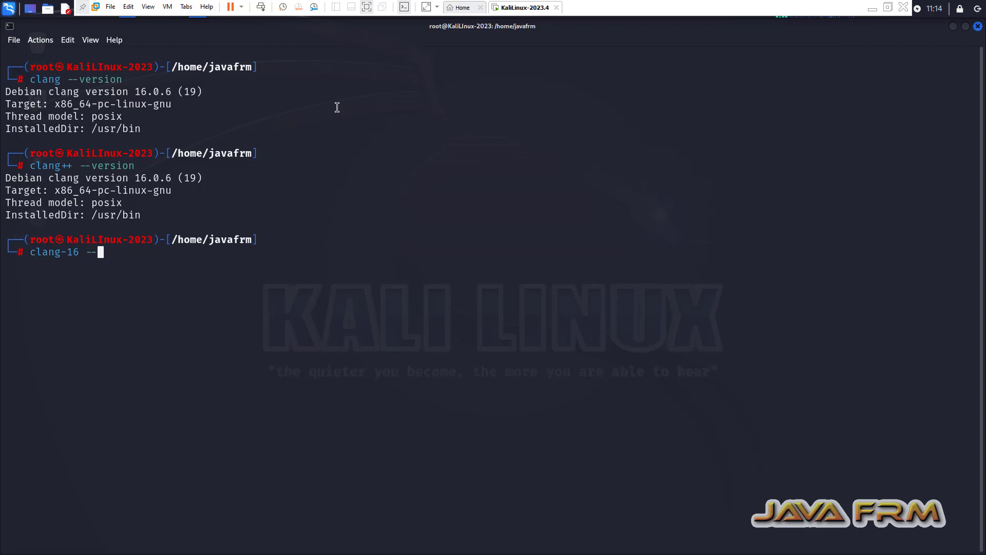
type("version")
key("Return")
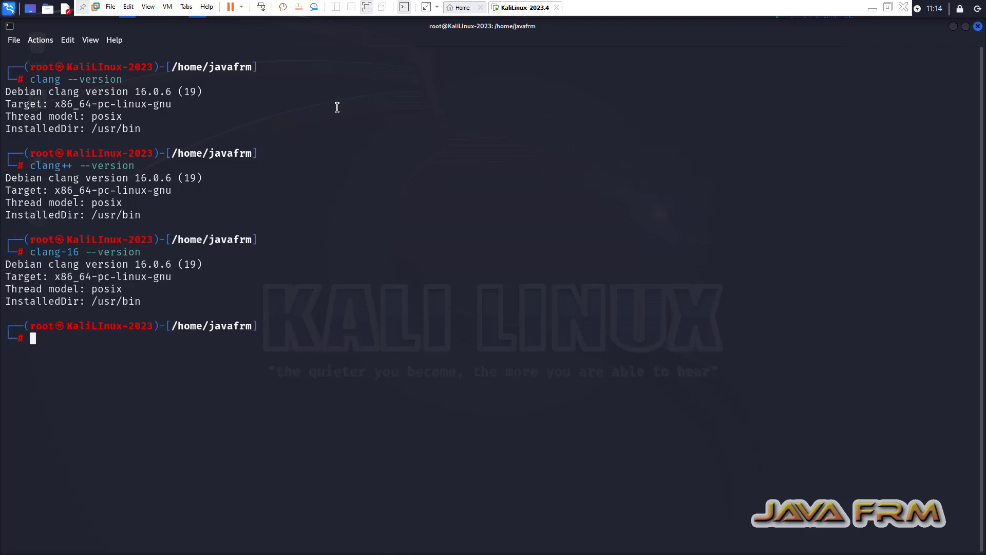
key("Up")
key("Left")
key("Left")
key("Left")
key("Left")
key("Left")
key("Left")
key("Left")
key("Left")
key("Left")
type("++")
key("Return")
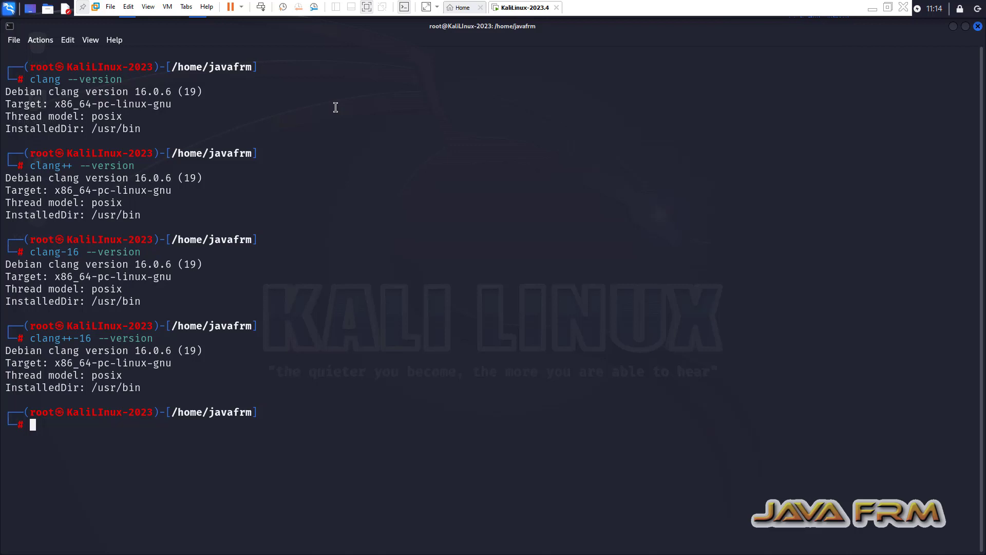
type("exit")
Exit the root shell, clear the screen, and launch Mousepad.
key("Return")
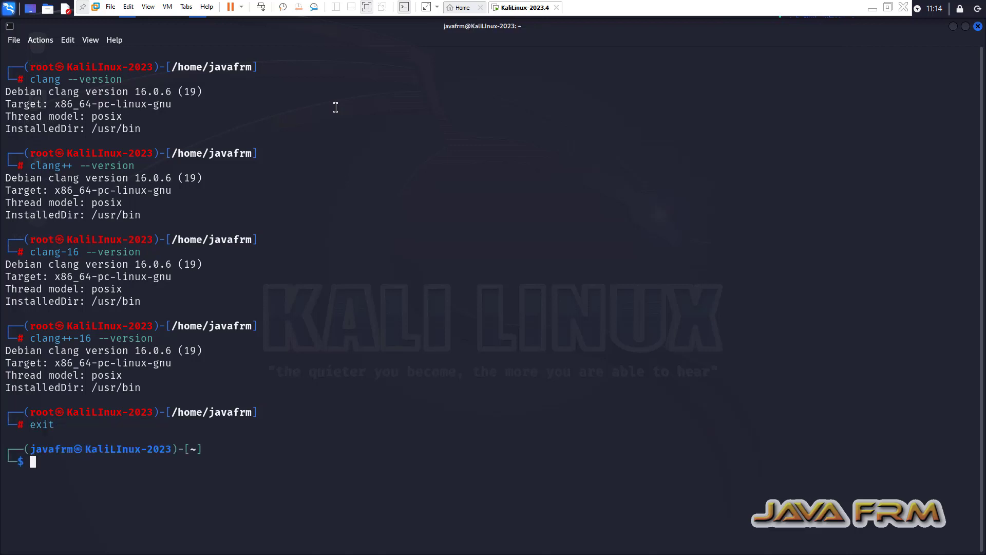
type("clear")
key("Return")
key("Return")
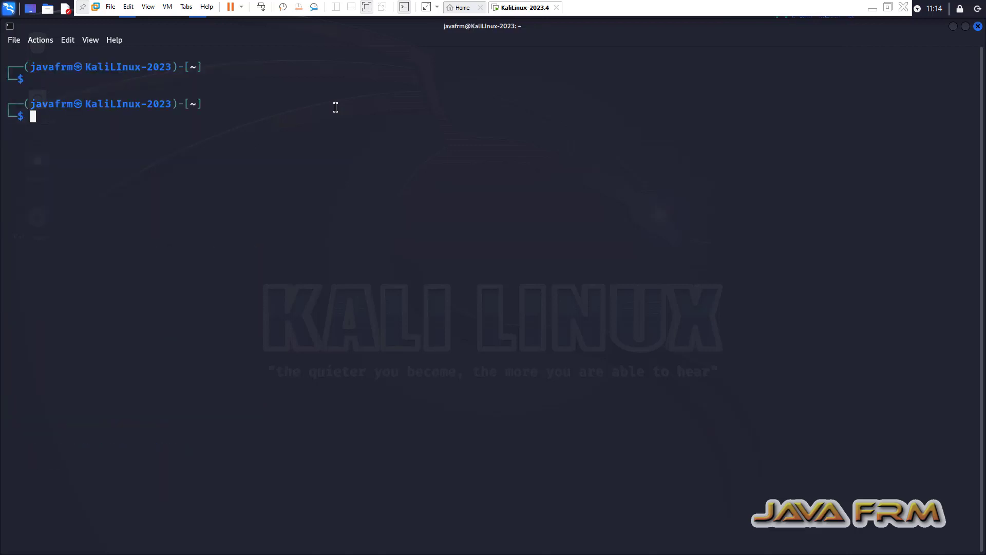
type("mousep")
type("ad")
key("Return")
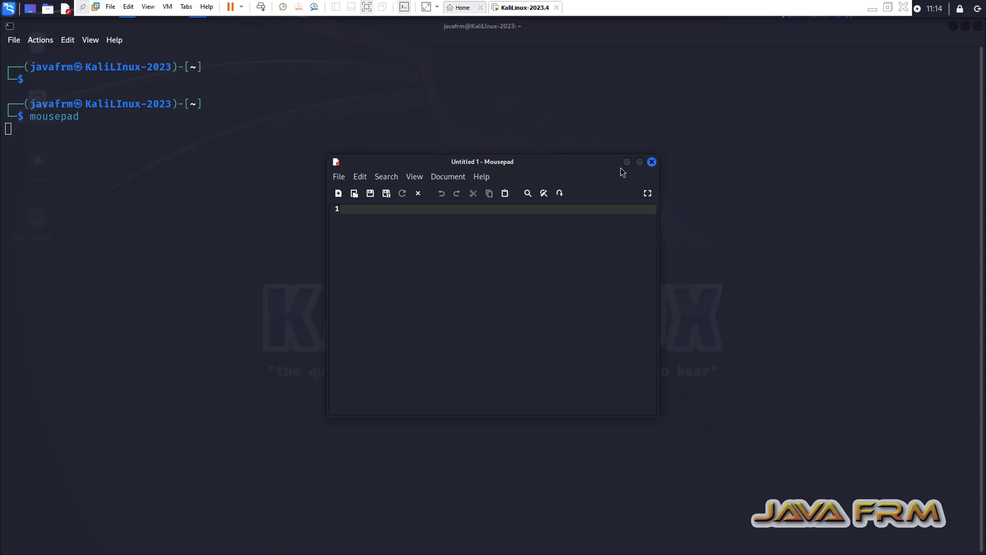
Maximize Mousepad and save the Clang welcome C program as welcome.c.
left_click(639, 163)
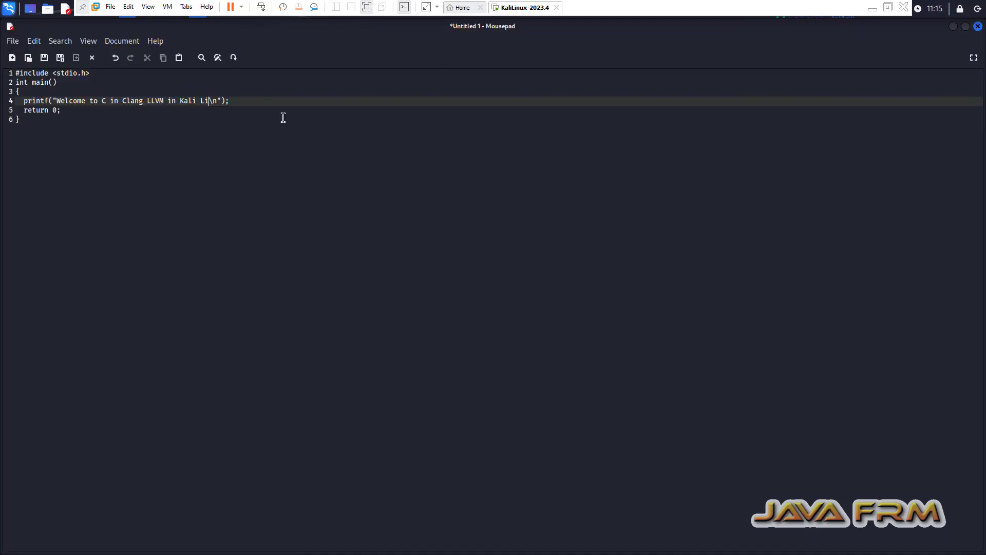
type("x 20")
type("23.4")
left_click(13, 42)
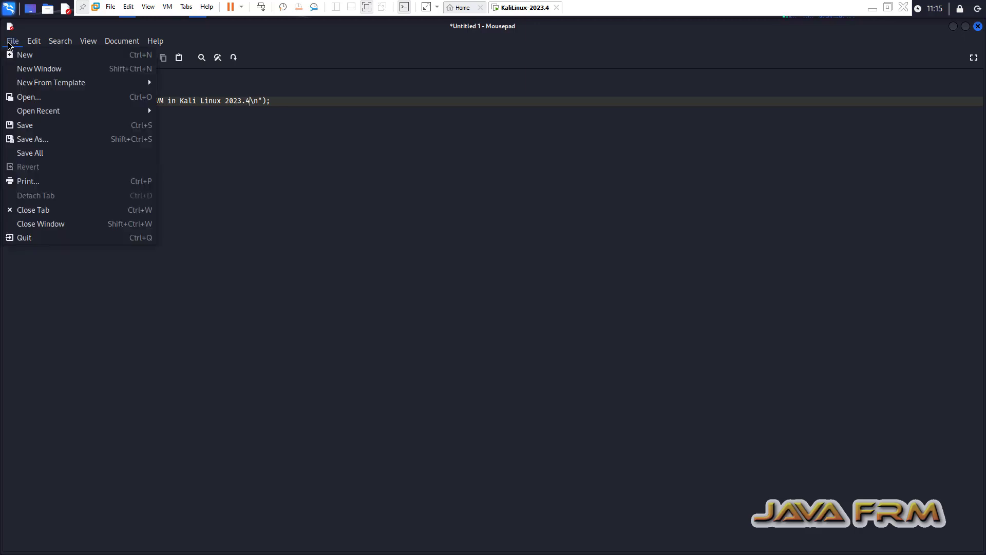
left_click(28, 126)
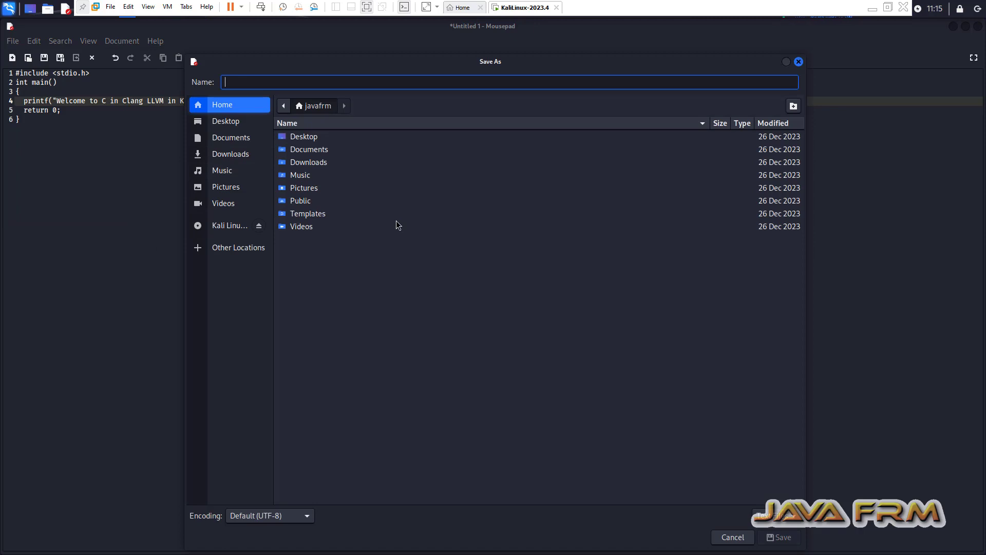
type("welcome.c")
key("Return")
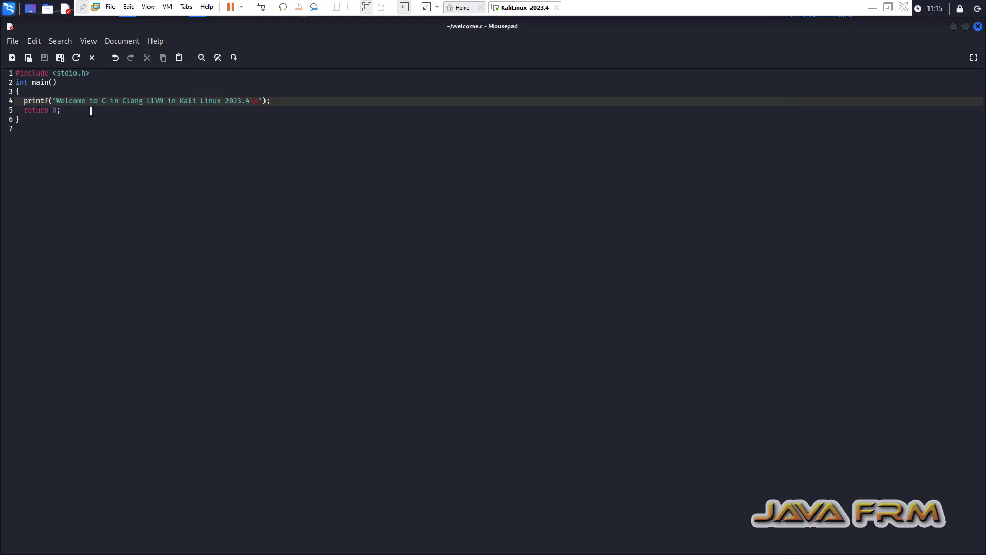
left_click(13, 41)
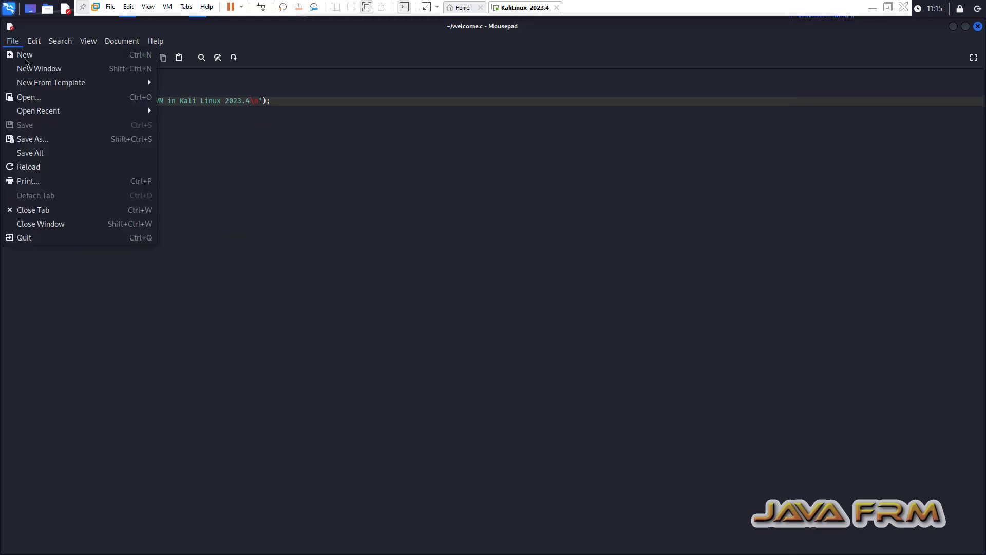
Start a new tab and save the C++ welcome program as hello.cpp.
left_click(30, 59)
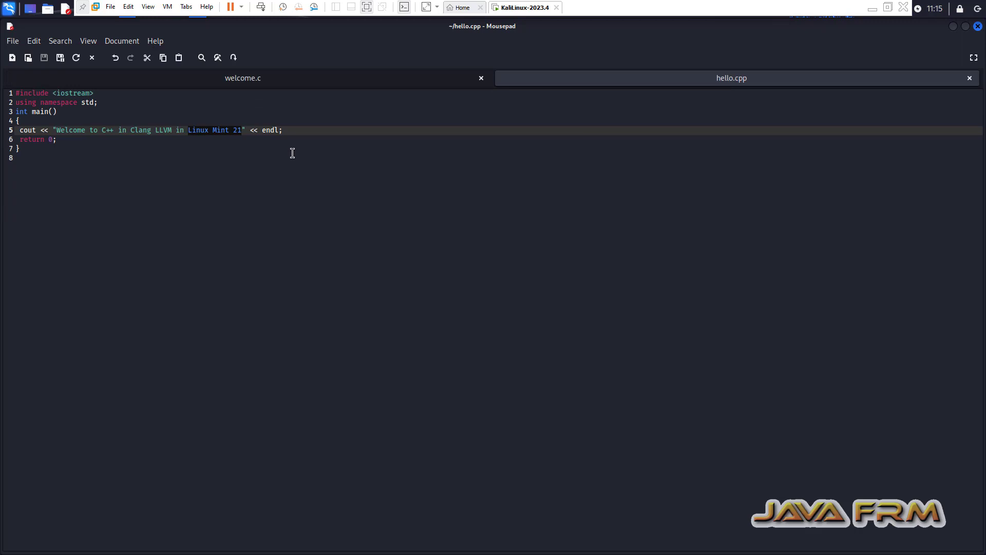
type("Ka")
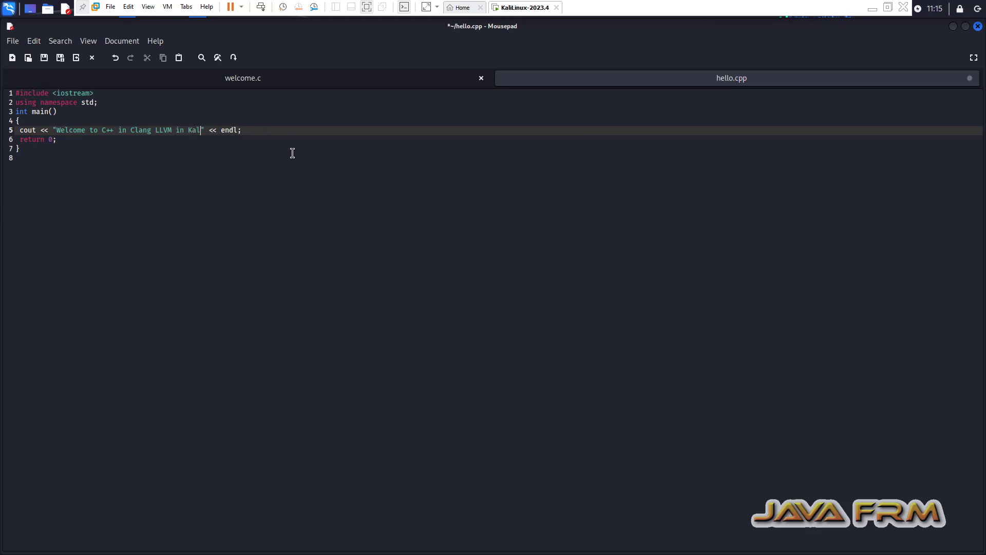
type("li Linux")
type("2023.4")
left_click(45, 57)
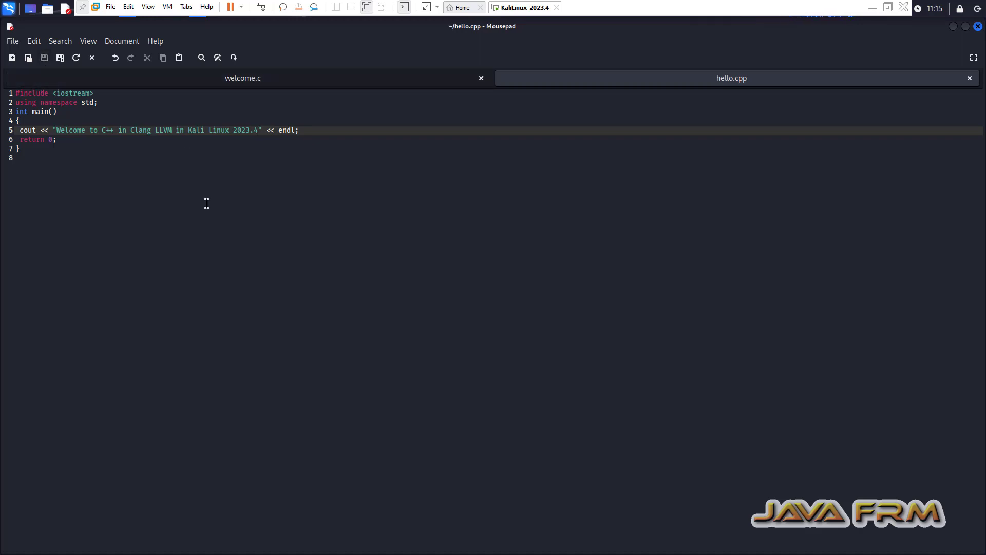
left_click(218, 58)
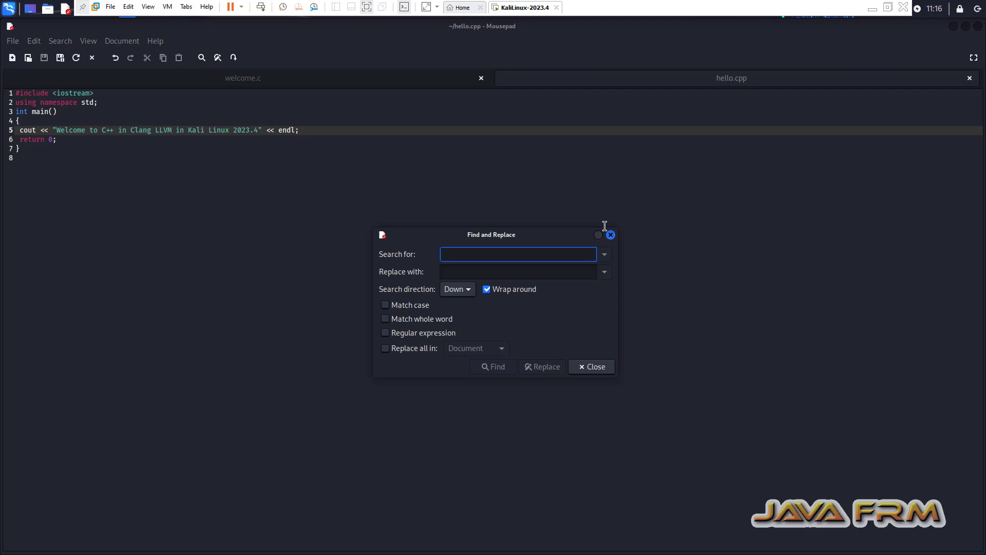
left_click(615, 238)
Switch between welcome.c and hello.cpp, then open and dismiss the applications menu.
left_click(369, 81)
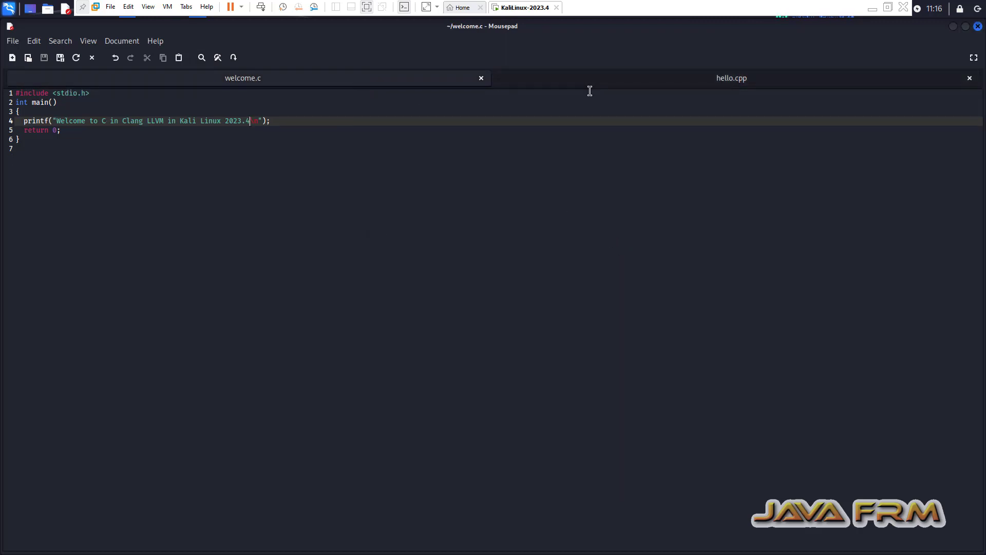
left_click(611, 86)
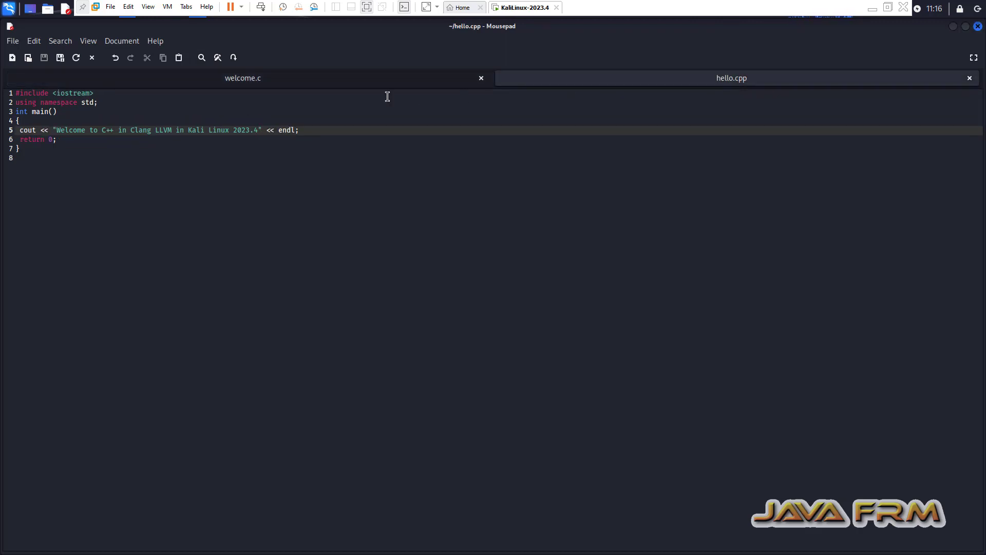
left_click(8, 8)
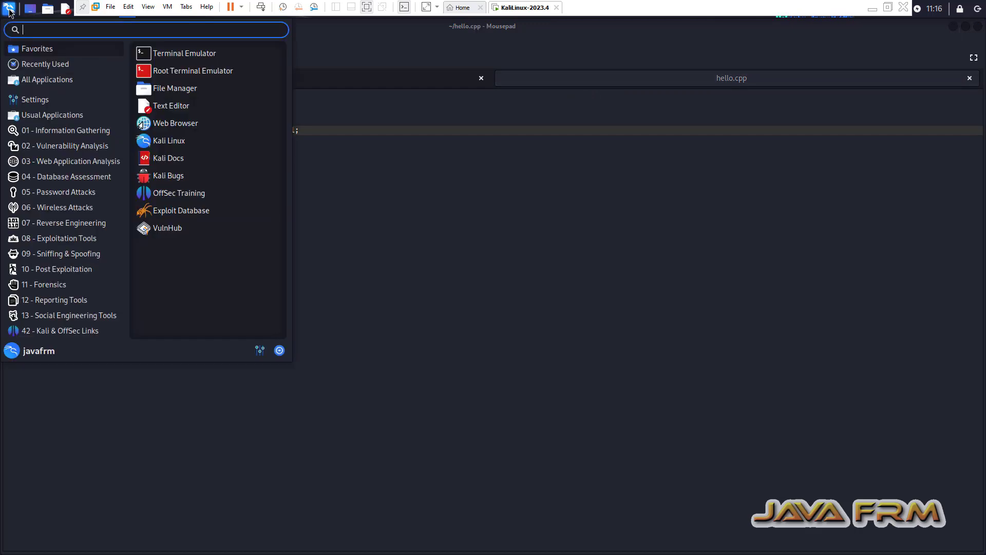
left_click(444, 242)
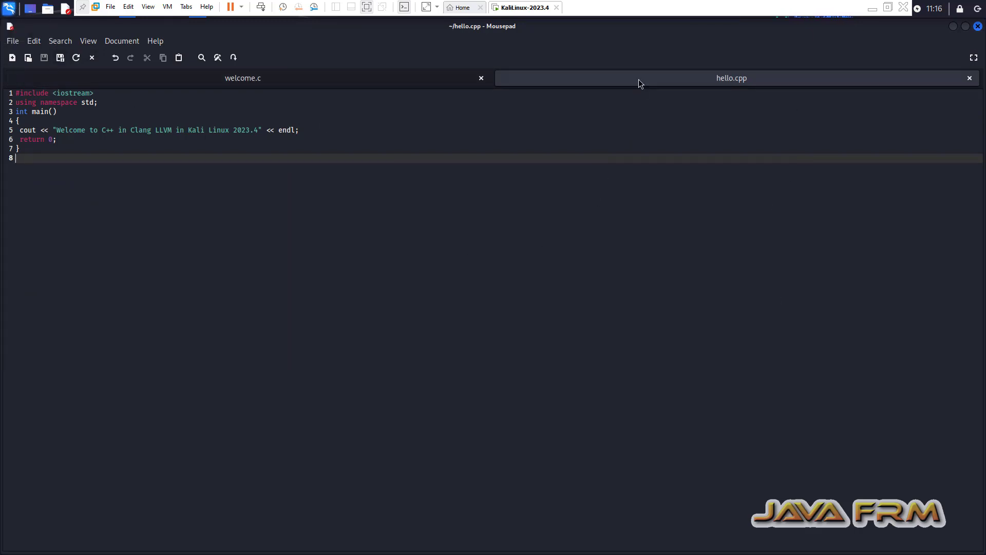
In a new terminal, compile welcome.c with 'clang welcome.c -o welcome' and run ./welcome.
key("ctrl+alt+t")
type("cla")
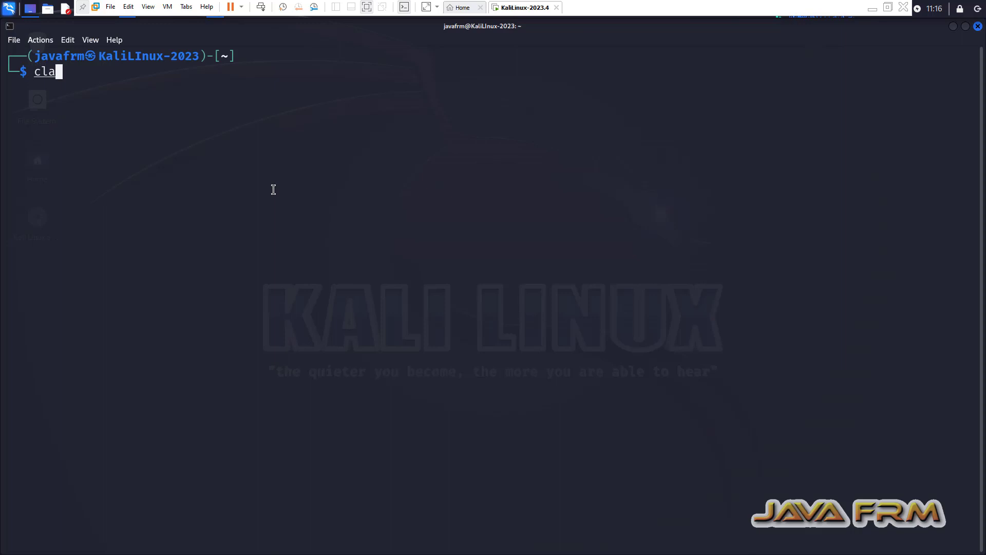
type("ng")
type(" welc")
key("Tab")
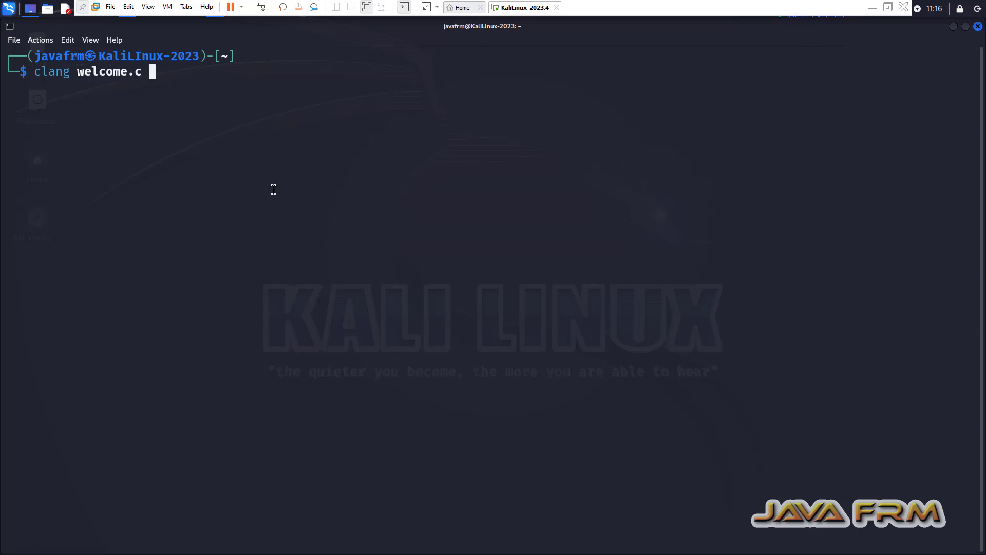
type("-o ")
type("wel")
key("Tab")
key("BackSpace")
key("BackSpace")
key("BackSpace")
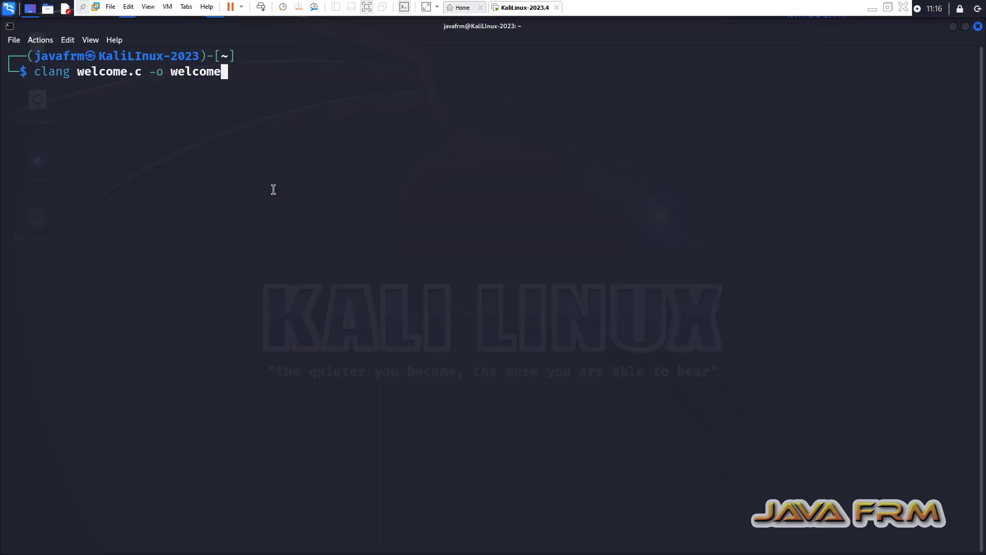
key("Return")
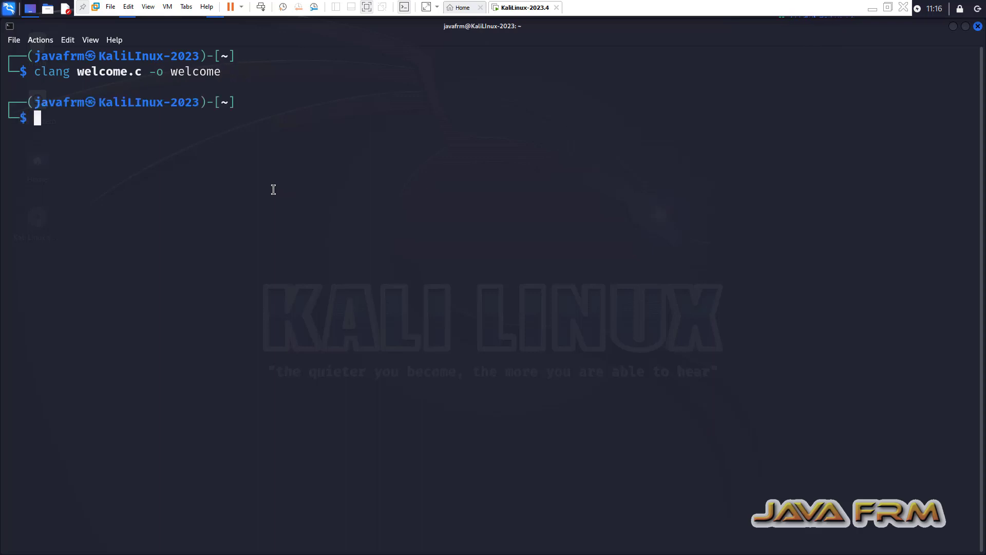
type("./we")
type("lcome")
key("Return")
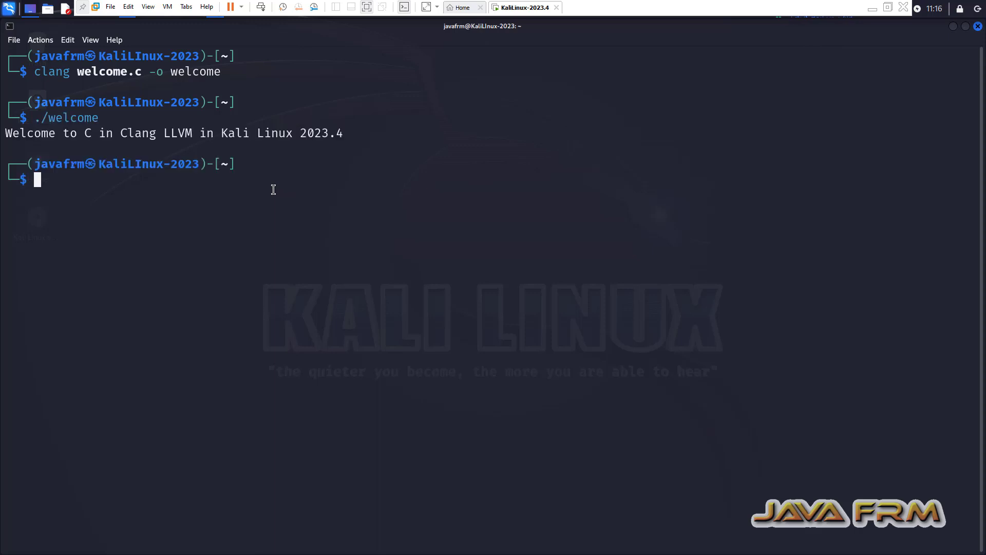
Build hello.cpp with 'clang++ hello.cpp -o hello' and run ./hello to print its welcome message.
key("Up")
key("Home")
key("Right")
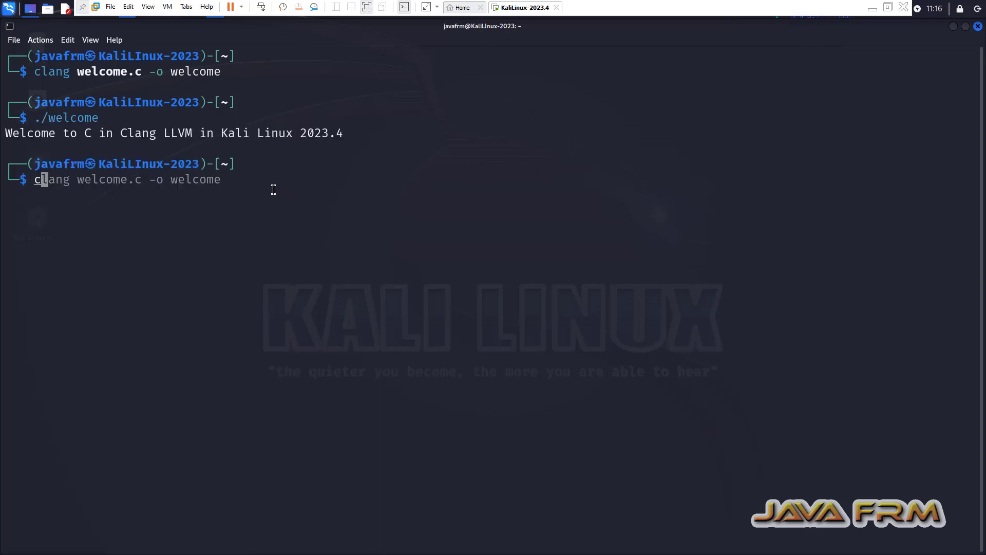
key("Right")
key("Right")
key("Right")
type("++ hello.cpp ")
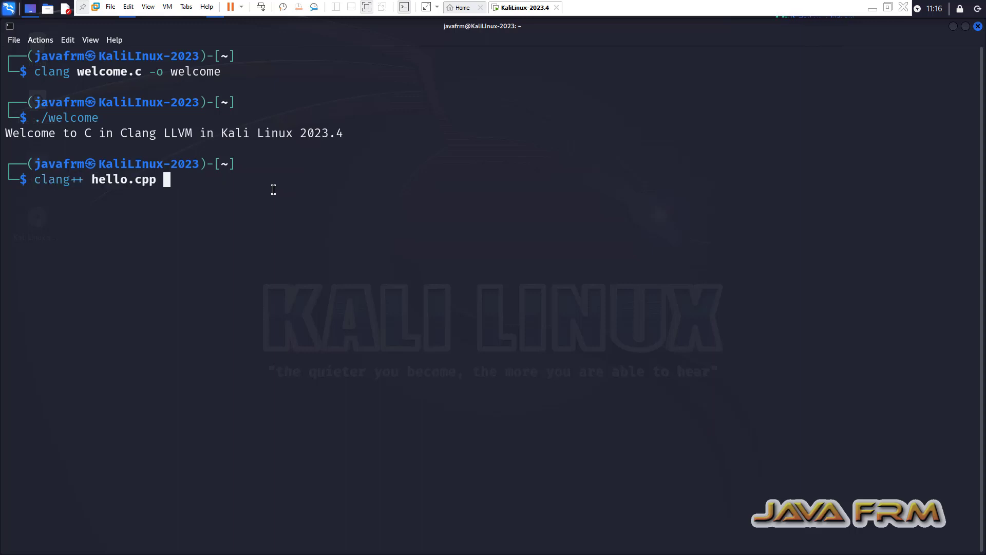
type("-o")
type(" hello")
key("Return")
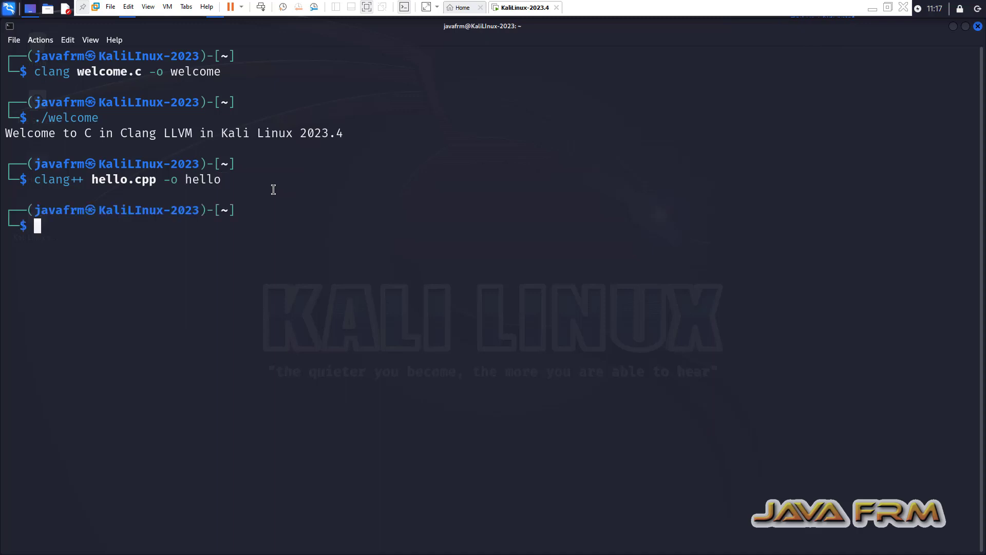
type(".")
type("/hello")
key("Return")
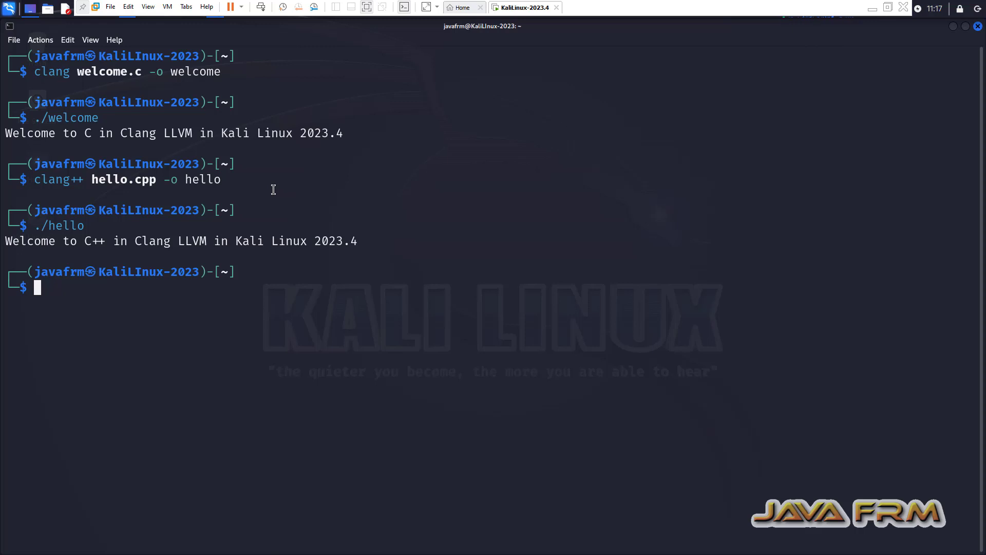
key("Up")
key("Up")
key("Up")
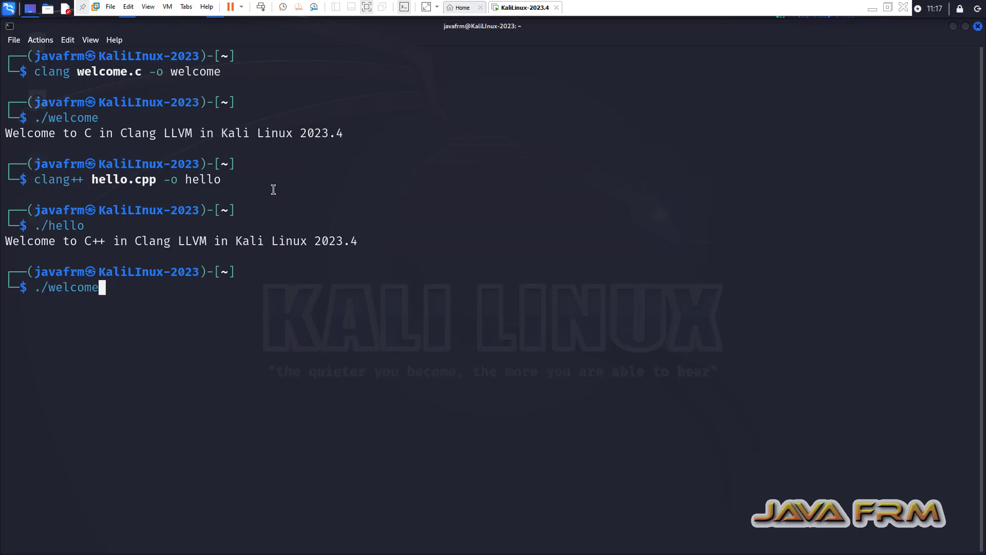
key("Up")
Run 'clang -H welcome.c -o welcome' to list the included header files.
key("Left")
key("Left")
key("Left")
key("Left")
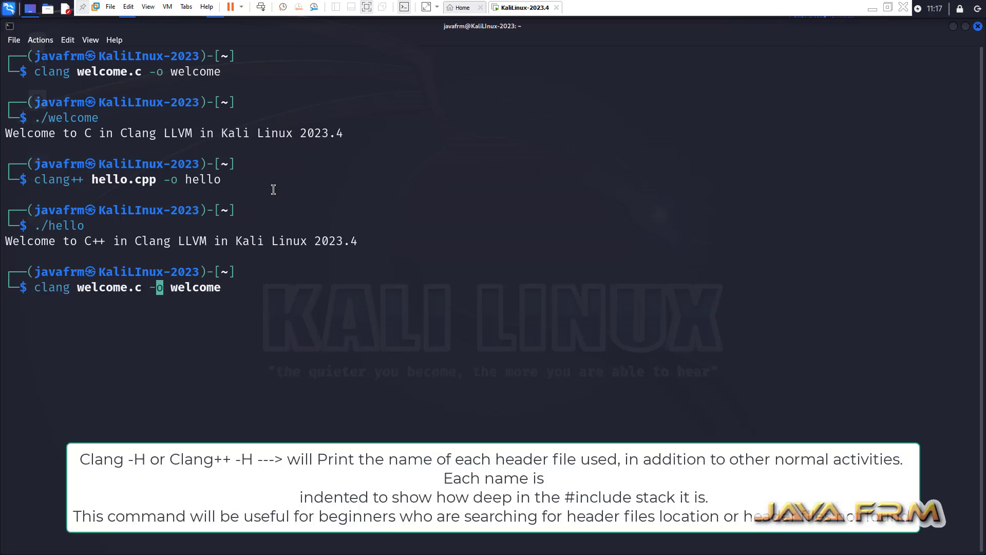
key("Left")
key("Left")
key("Left")
key("Left")
key("Left")
key("Left")
key("Left")
key("Right")
type("-")
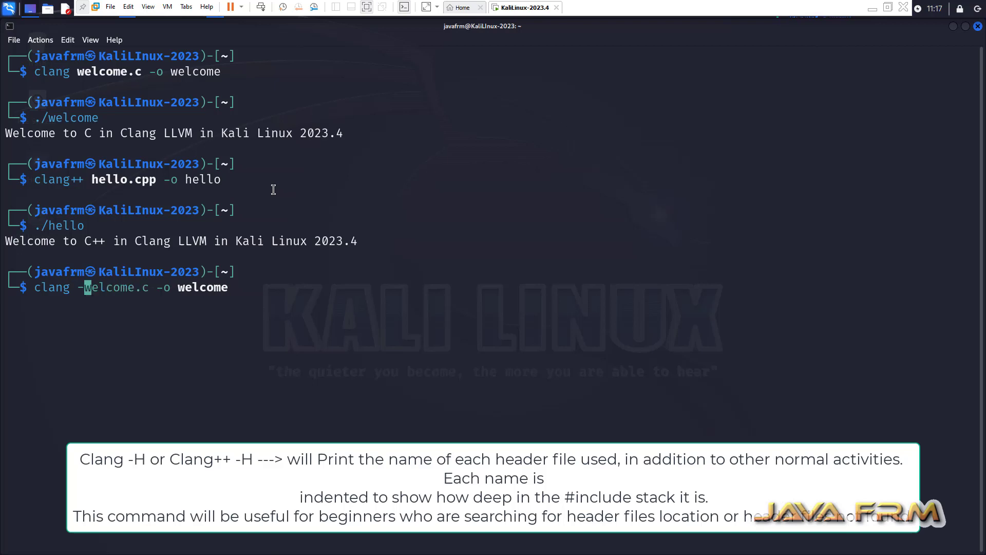
type("H")
key("Return")
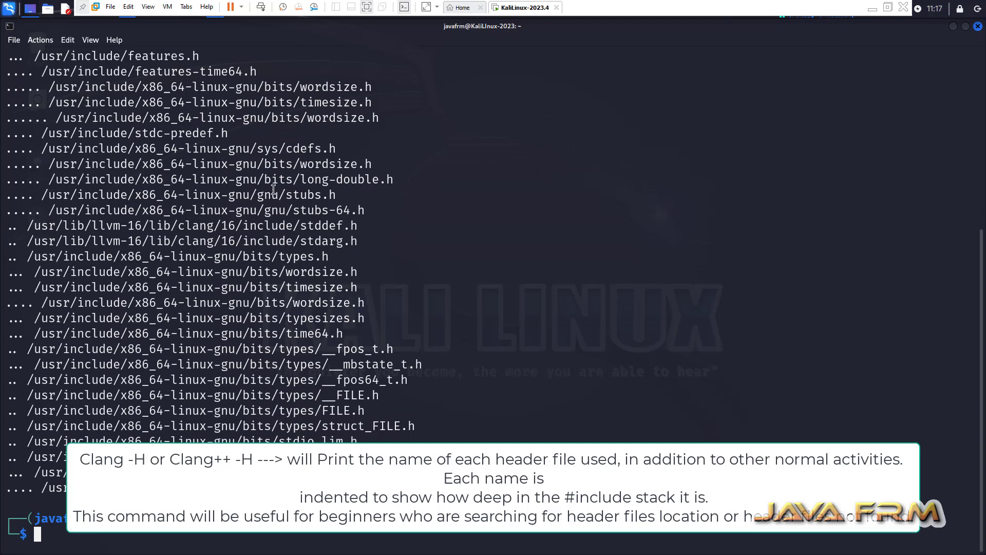
scroll(117, 380, "up", 3)
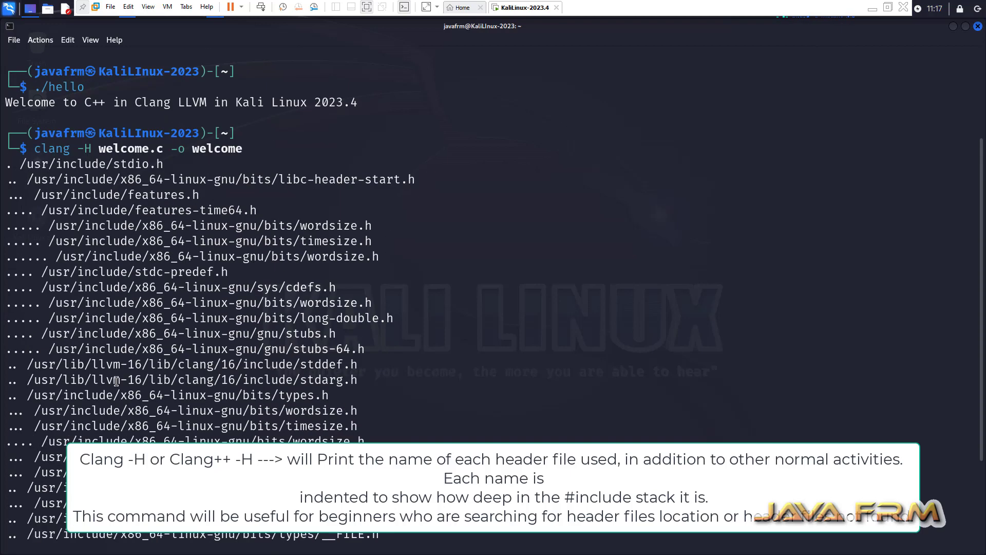
Select the header paths from stdio.h down to types/FILE.h, then clear the selection.
mouse_move(19, 164)
left_mouse_down()
mouse_move(256, 333)
mouse_move(350, 537)
left_mouse_up()
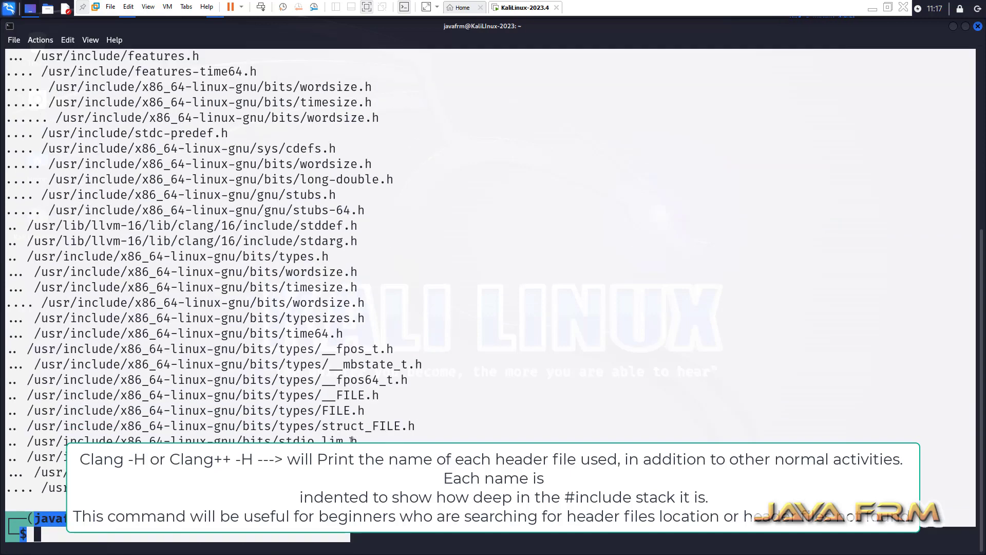
left_click_drag(352, 440, 285, 409)
scroll(202, 378, "up", 1)
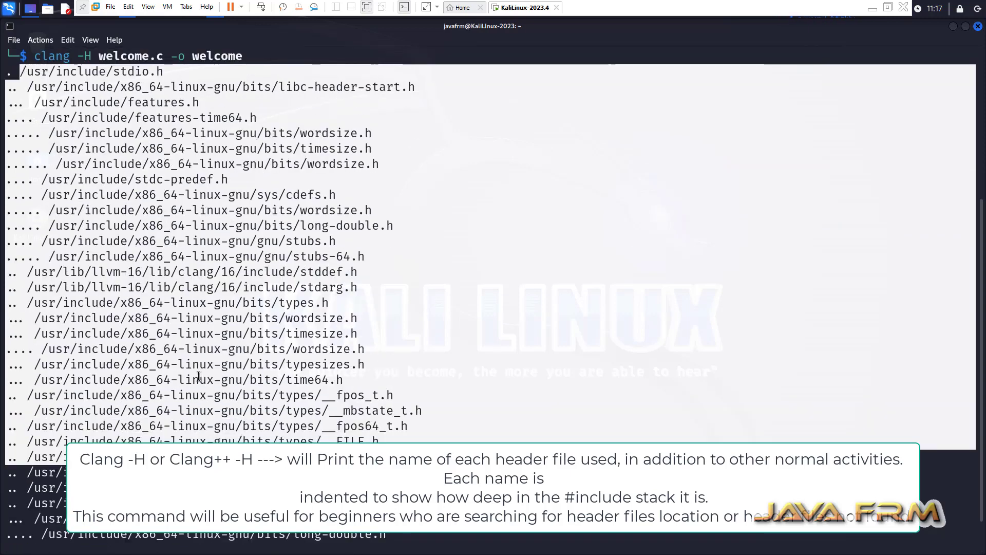
scroll(198, 376, "down", 1)
left_click(355, 286)
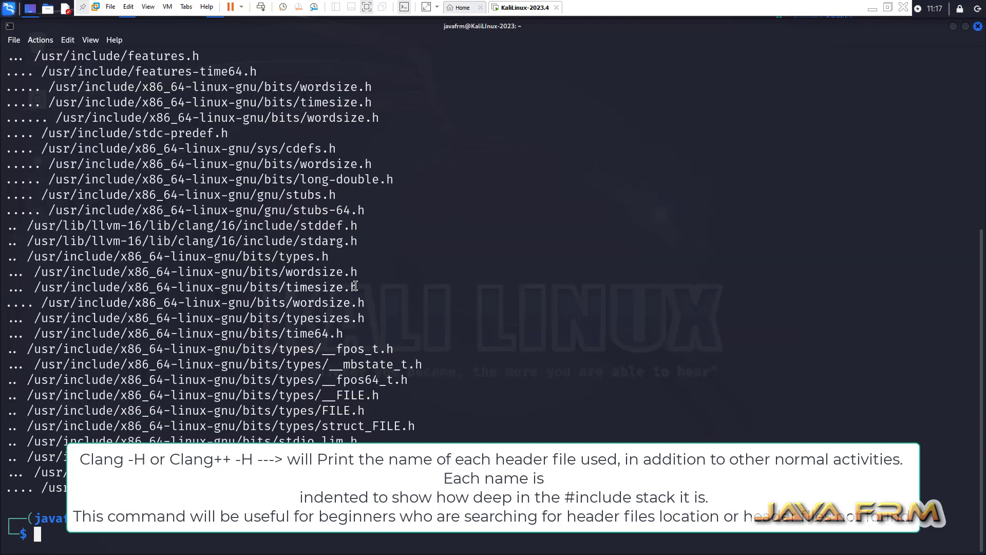
type("clear")
Clear the terminal and run 'clang++ -H hello.cpp -o hello' to list its headers.
key("Return")
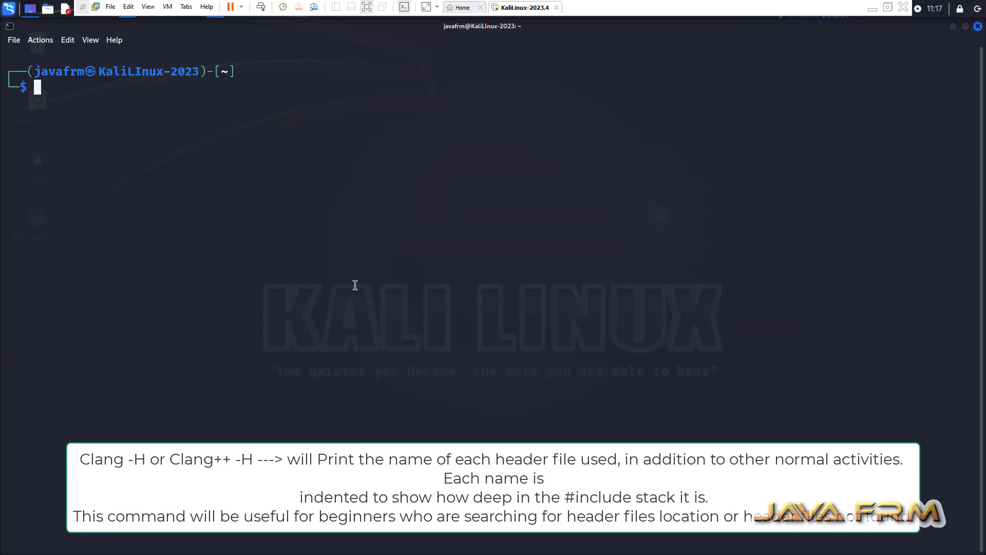
key("Up")
key("Up")
key("Up")
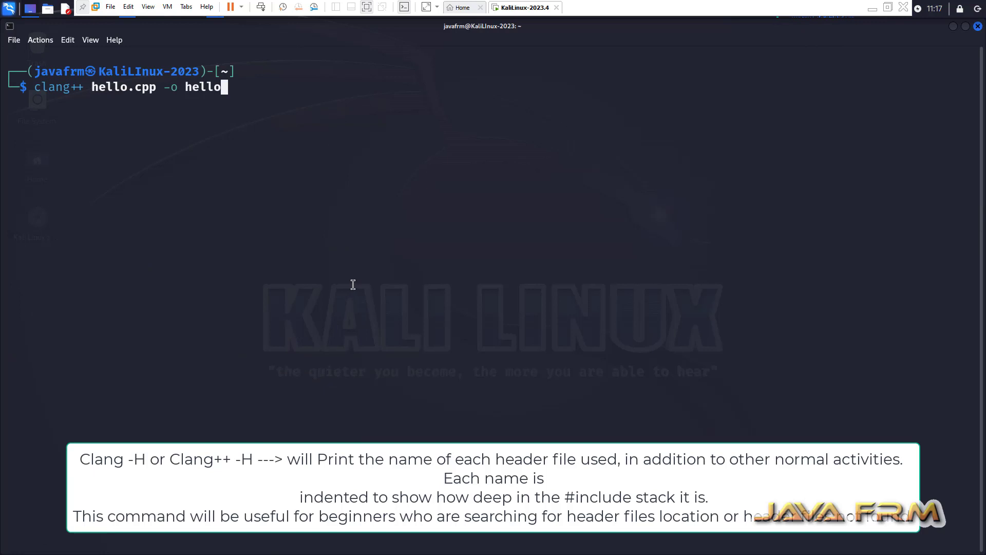
key("Left")
key("Left")
key("Left")
key("Left")
key("Left")
key("Left")
key("Left")
key("Left")
key("Left")
type("-H")
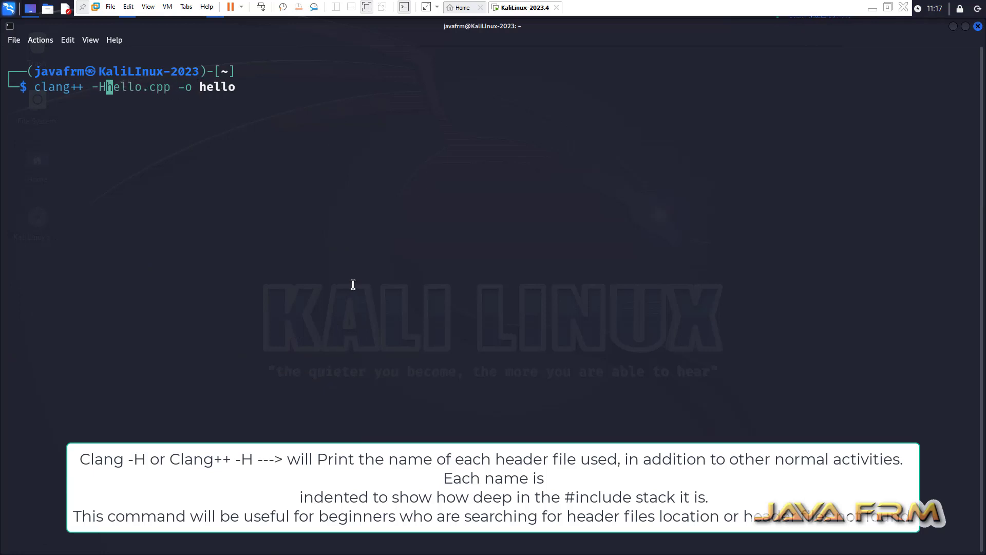
key("Return")
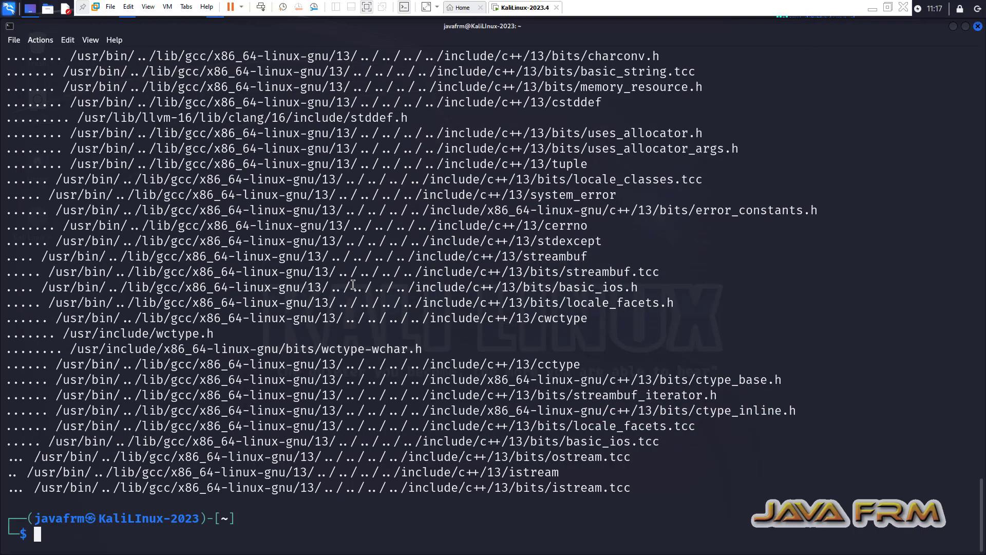
scroll(101, 416, "up", 5)
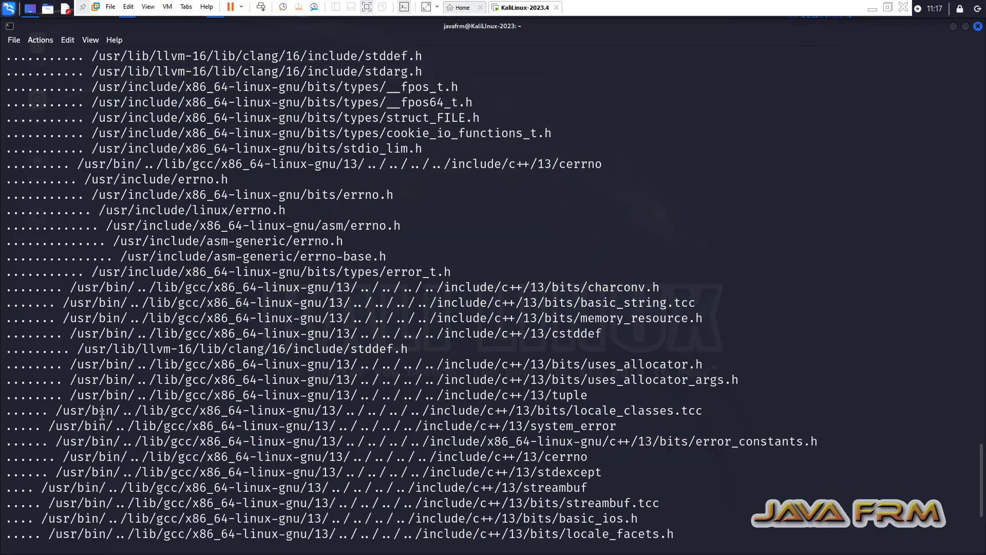
scroll(101, 416, "up", 7)
scroll(101, 415, "up", 5)
scroll(101, 415, "up", 5)
scroll(100, 415, "up", 5)
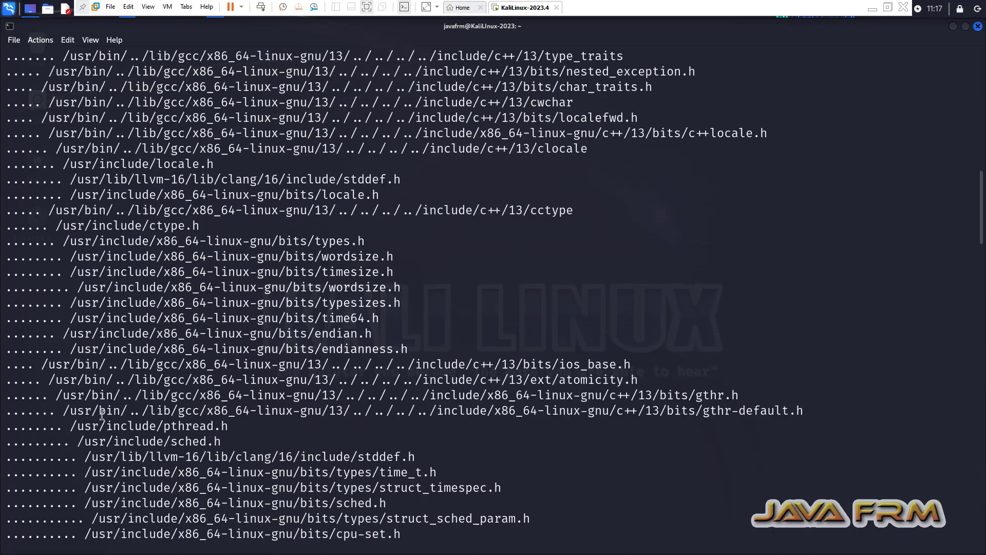
scroll(101, 415, "up", 5)
scroll(101, 416, "up", 8)
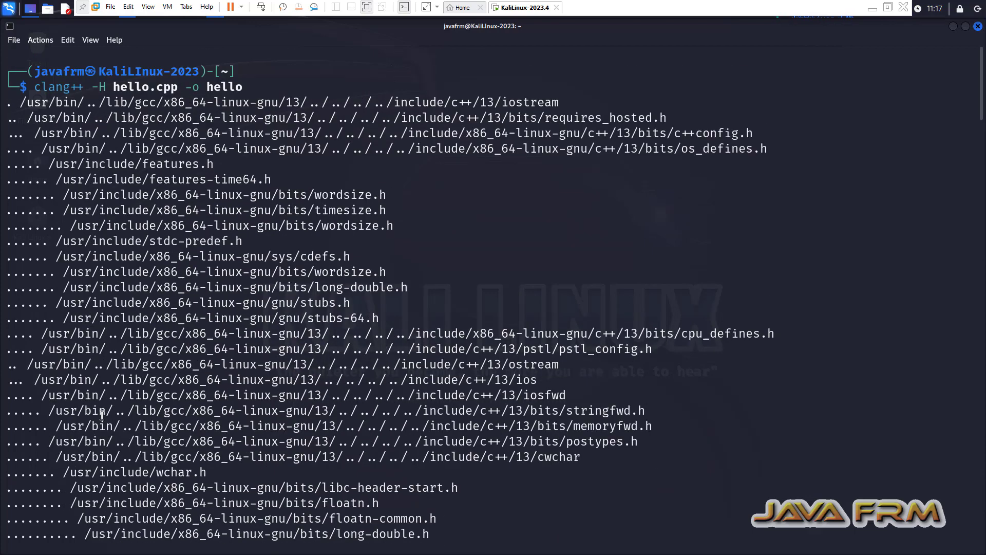
Highlight the first header paths in the output, then bring up the applications menu.
mouse_move(458, 104)
left_mouse_down()
mouse_move(496, 109)
mouse_move(533, 181)
left_mouse_up()
left_click(245, 302)
left_click(12, 9)
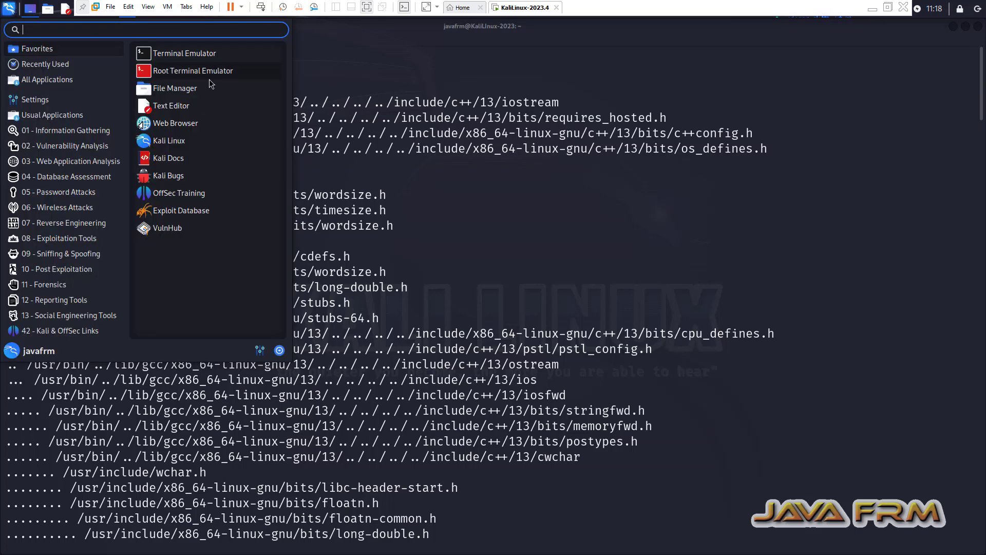
Launch the file manager and browse from File System down to /usr/include/c++/13.
left_click(178, 89)
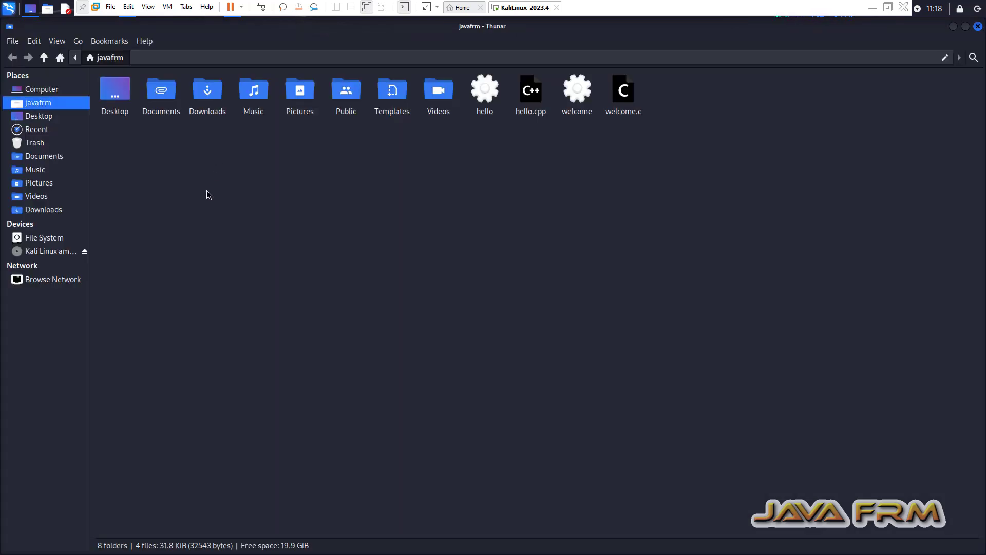
left_click(43, 241)
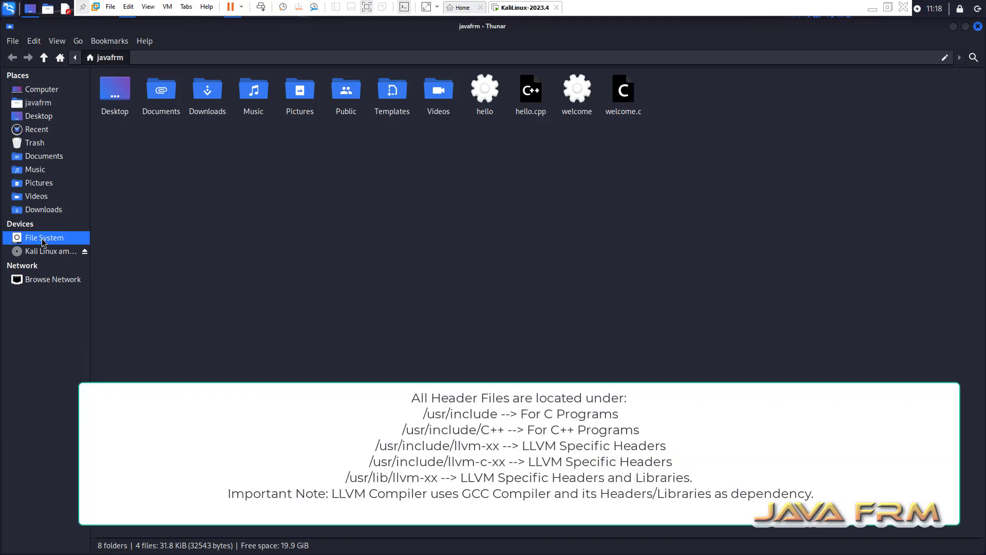
double_click(227, 146)
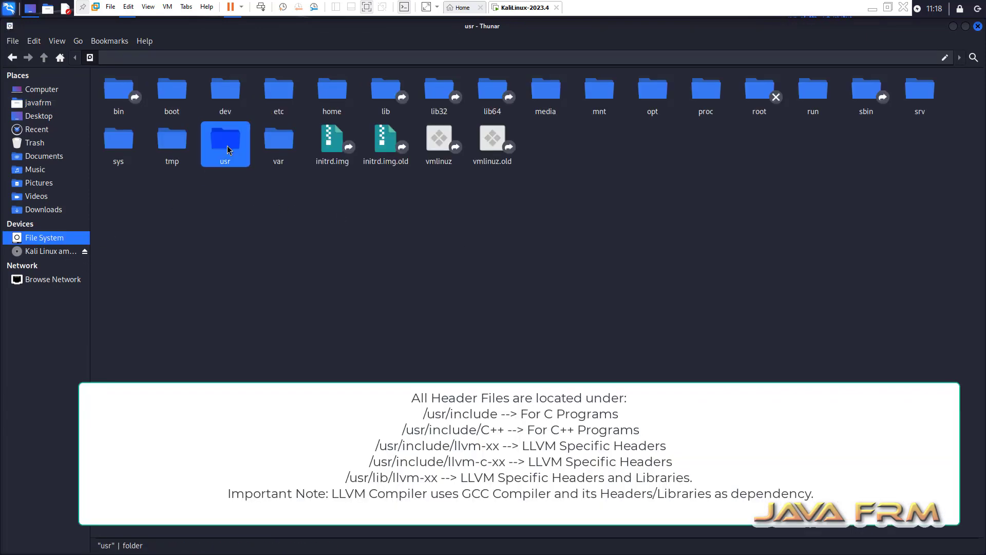
double_click(286, 92)
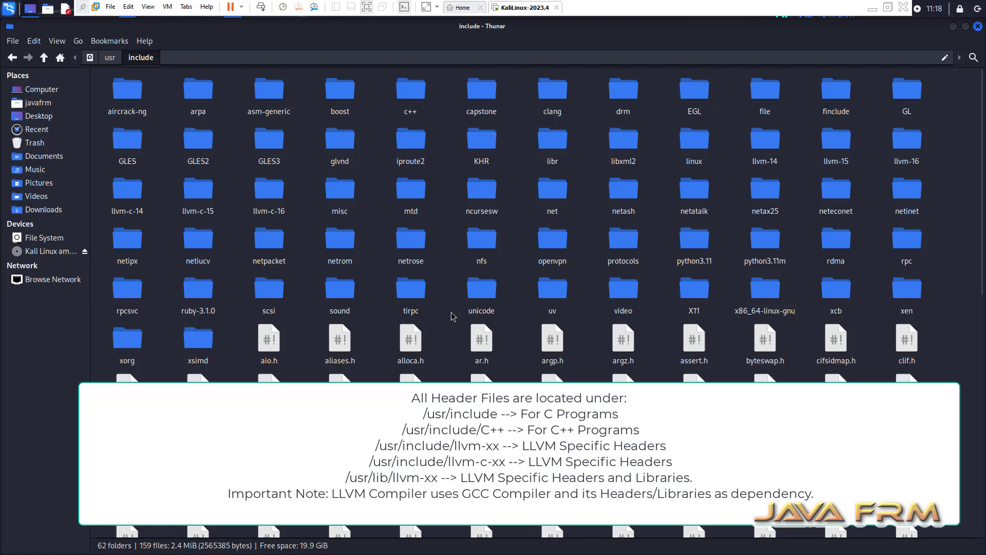
scroll(493, 308, "down", 8)
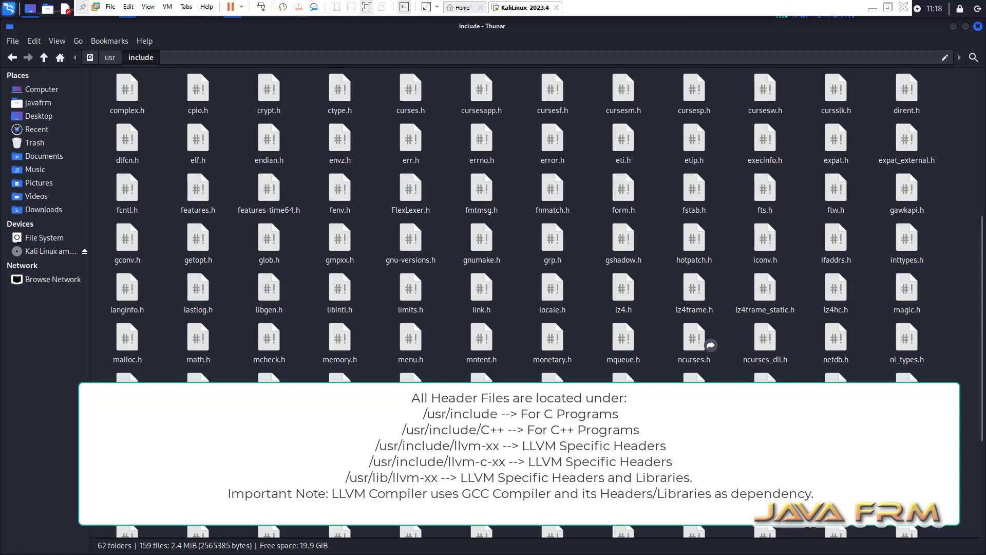
scroll(493, 309, "down", 2)
scroll(419, 90, "up", 6)
scroll(419, 90, "up", 3)
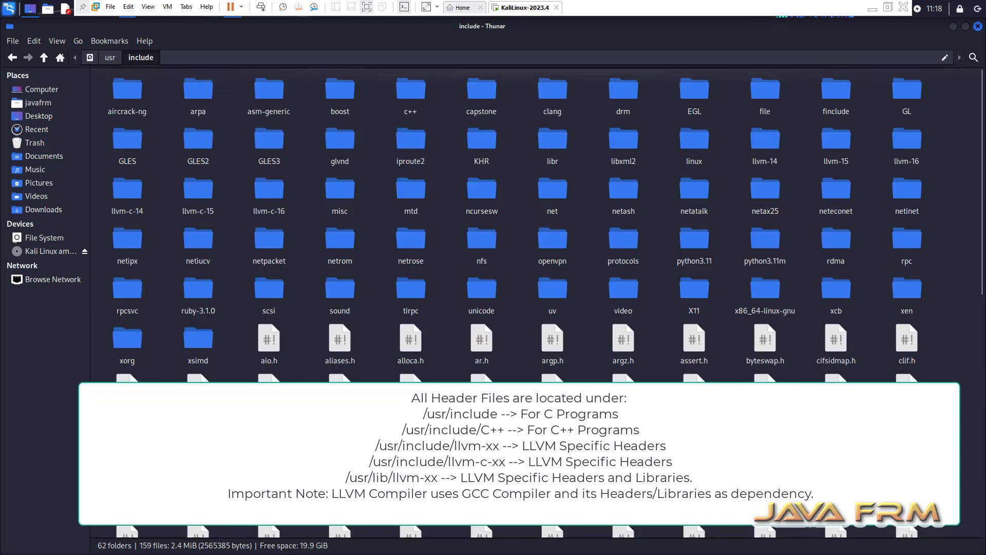
double_click(418, 90)
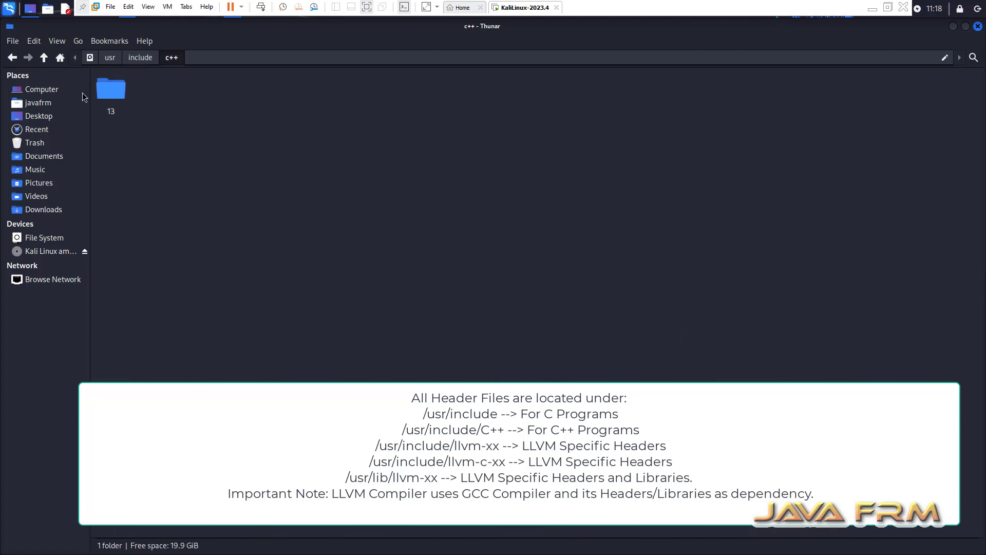
double_click(115, 97)
scroll(630, 134, "down", 1)
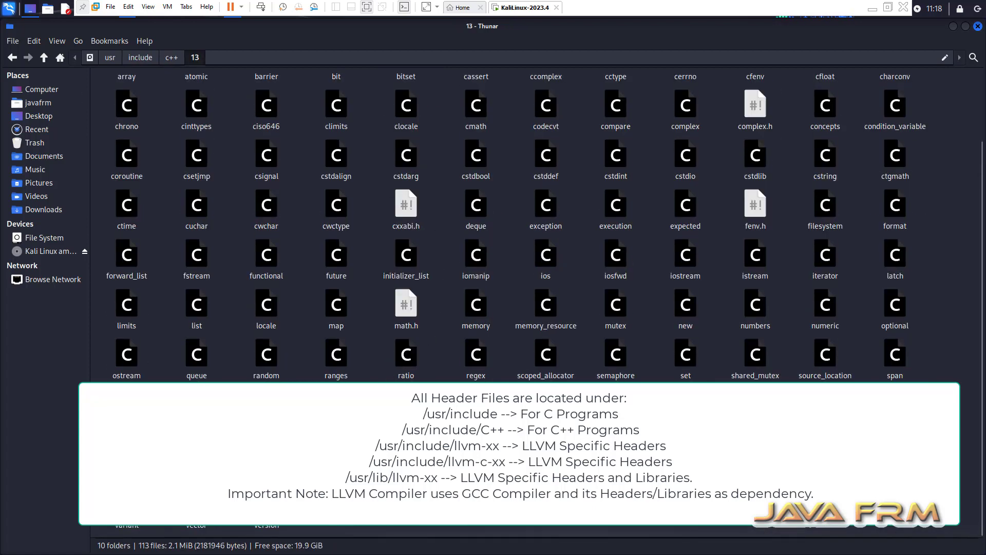
scroll(631, 133, "up", 1)
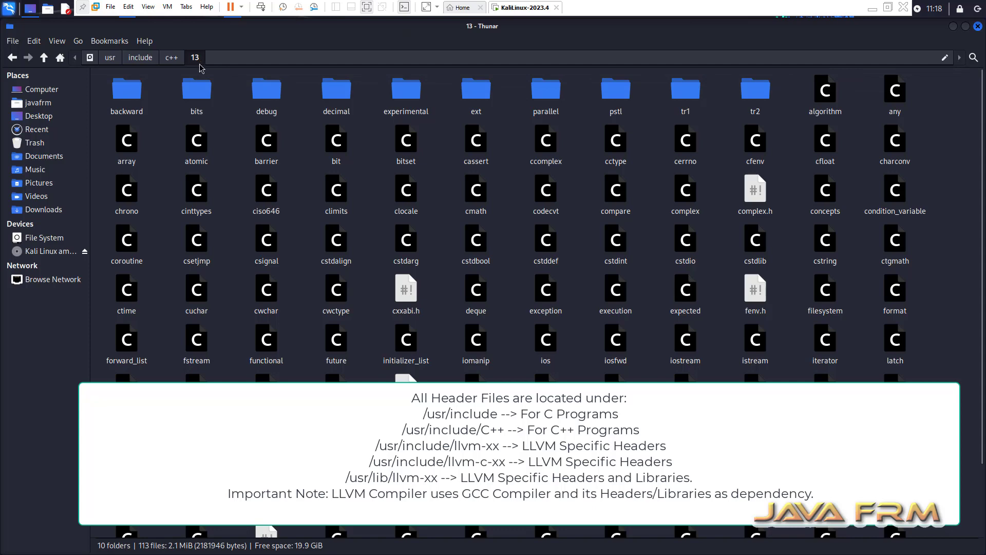
Navigate back through the c++ and include folders, then close Thunar and the terminal.
left_click(174, 59)
left_click(141, 57)
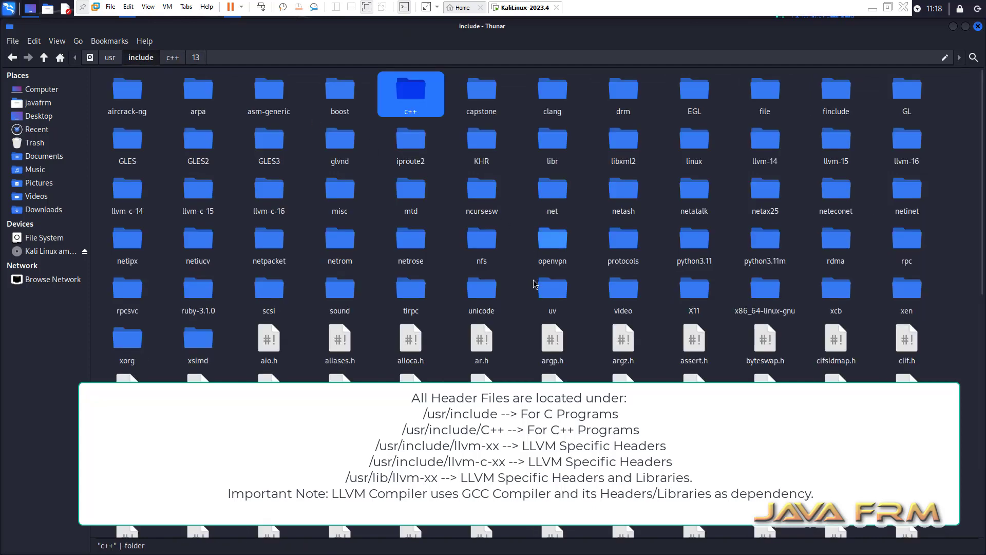
scroll(534, 282, "down", 5)
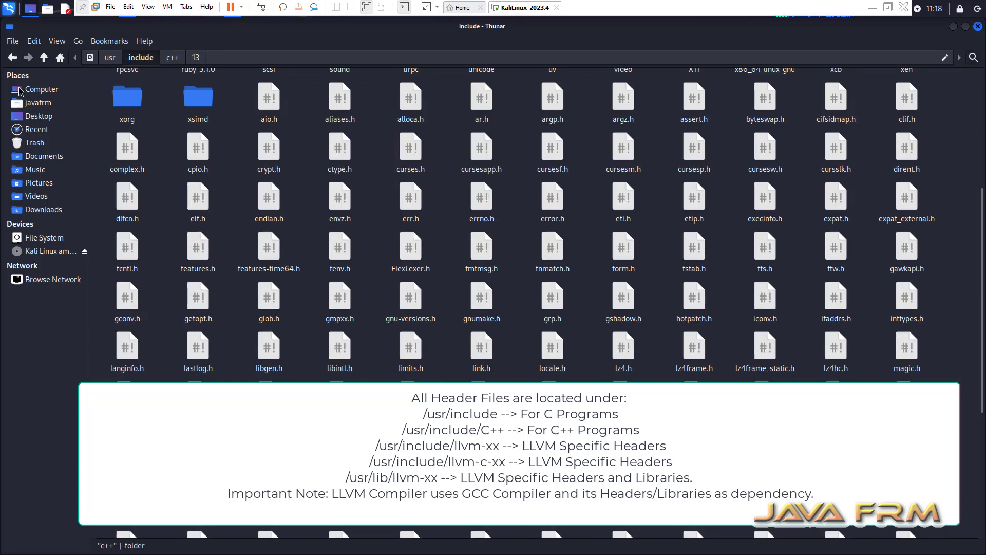
left_click(11, 58)
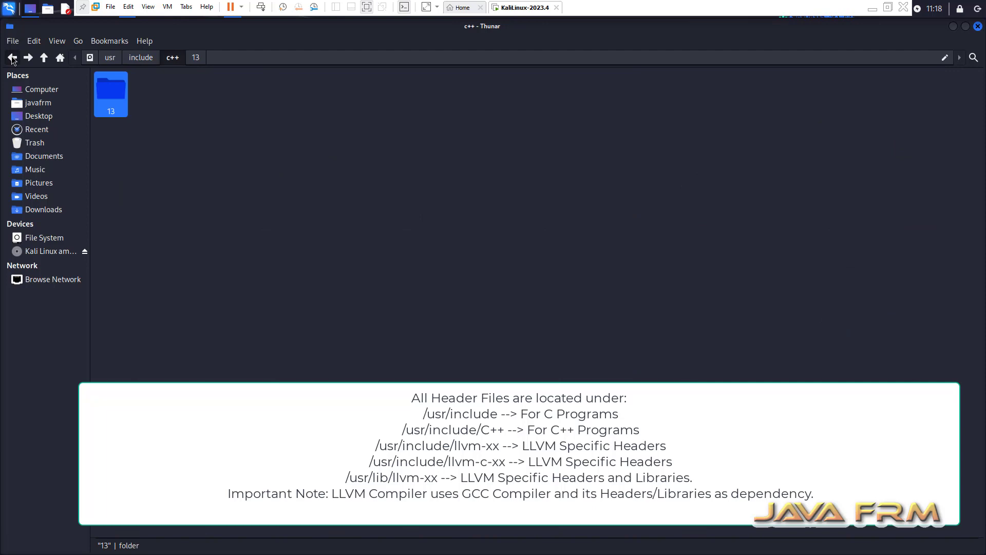
left_click(978, 26)
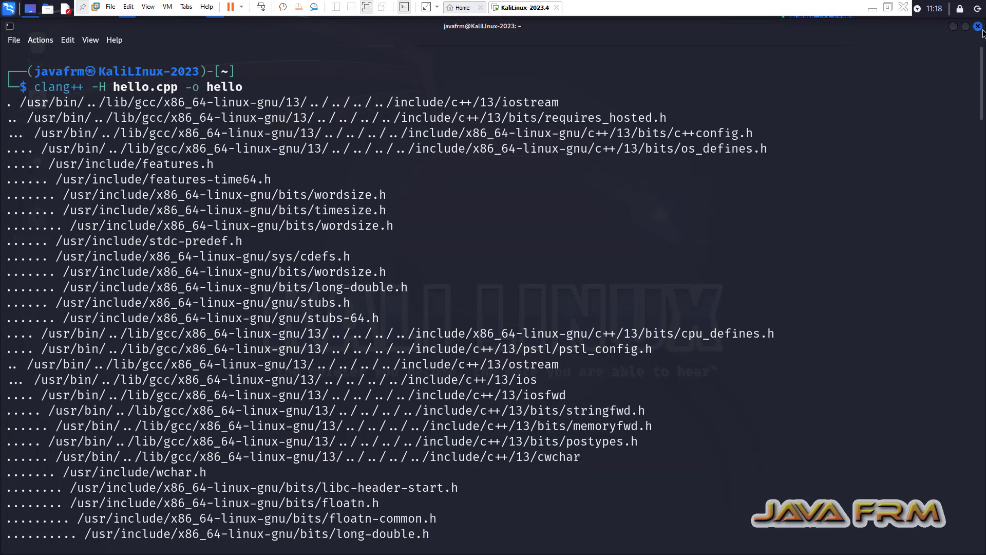
left_click(977, 27)
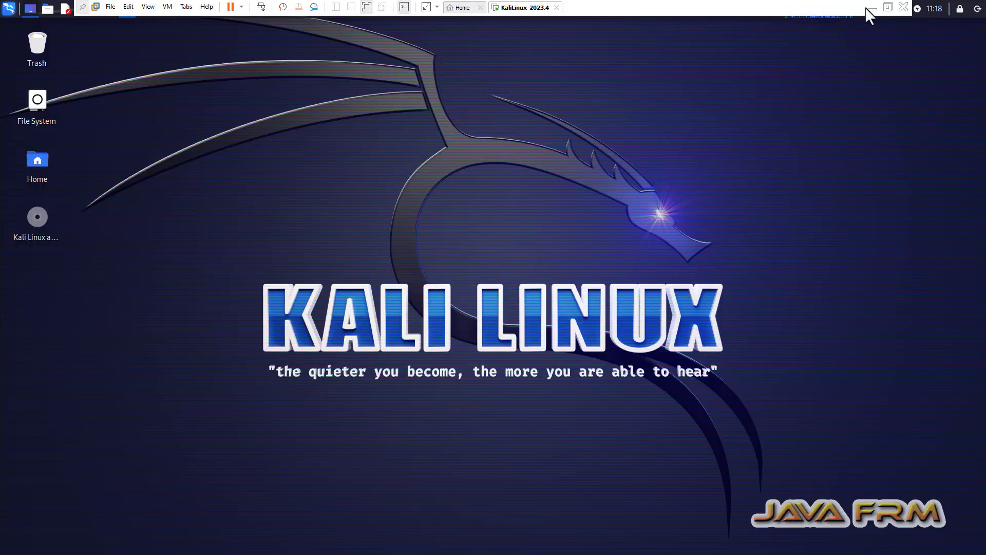